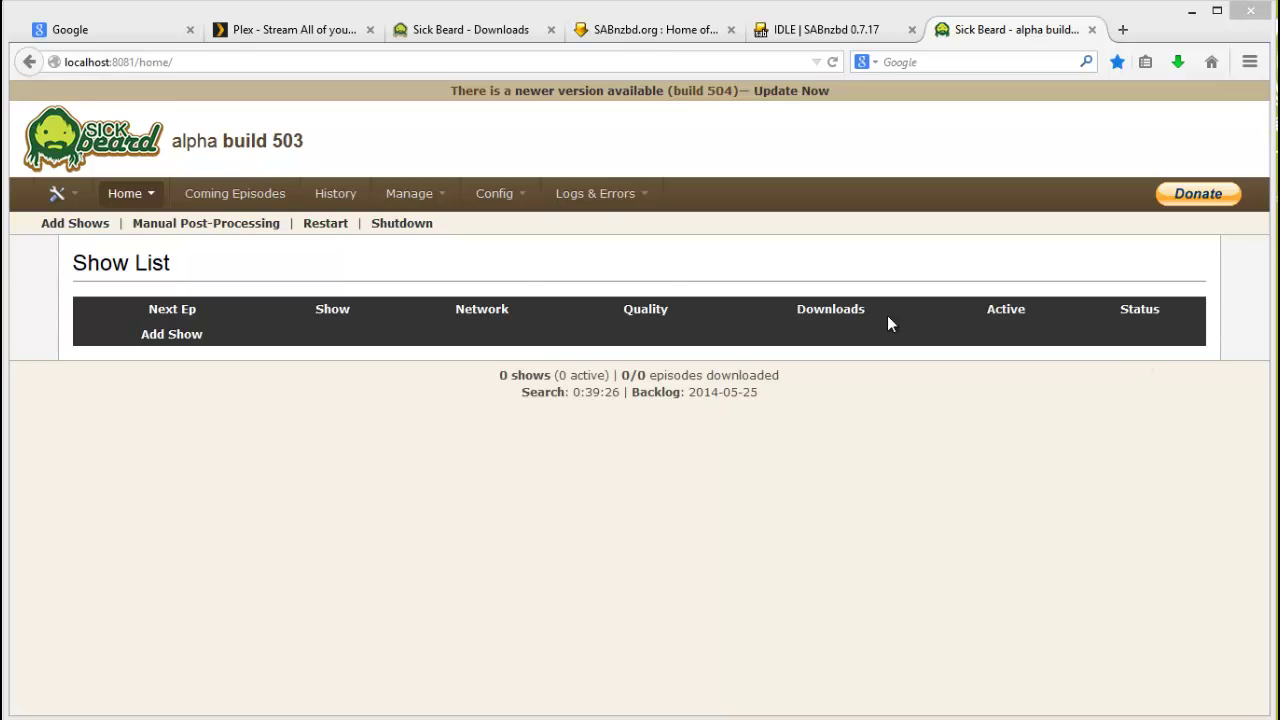
# Step: Open General configuration and toggle Check for Update off, then back on
pyautogui.moveTo(494, 194)
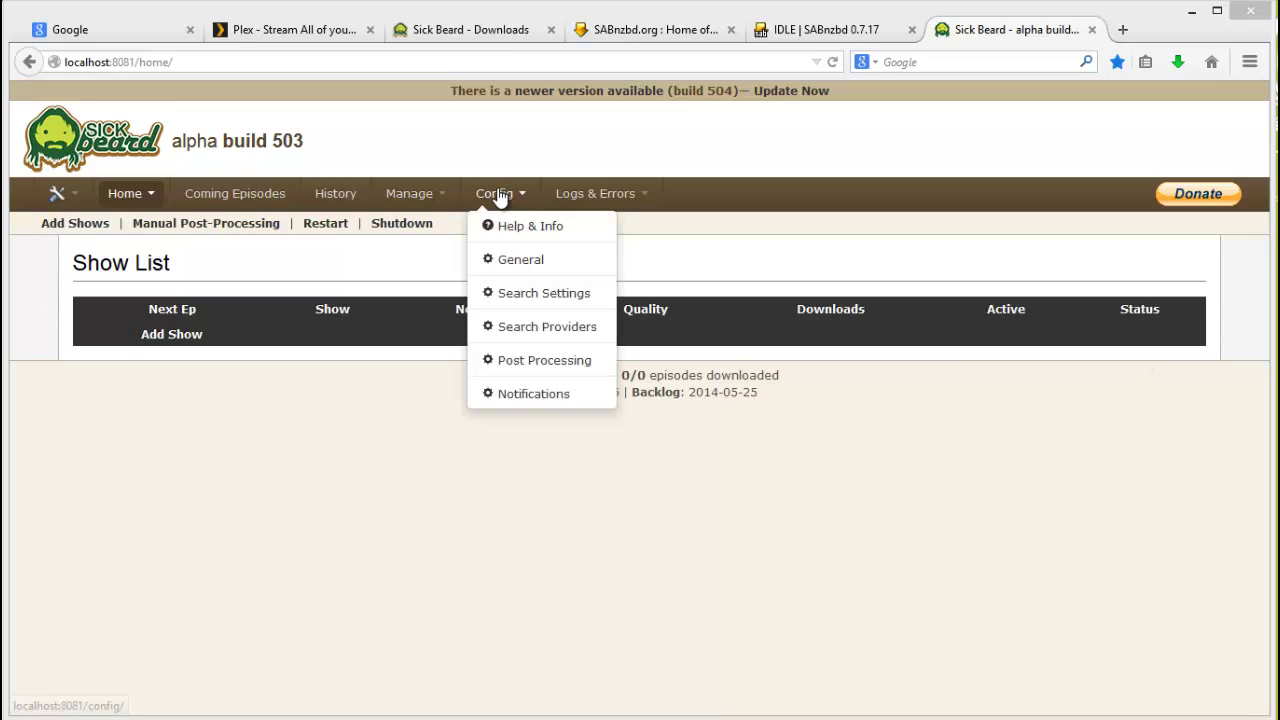
pyautogui.click(530, 265)
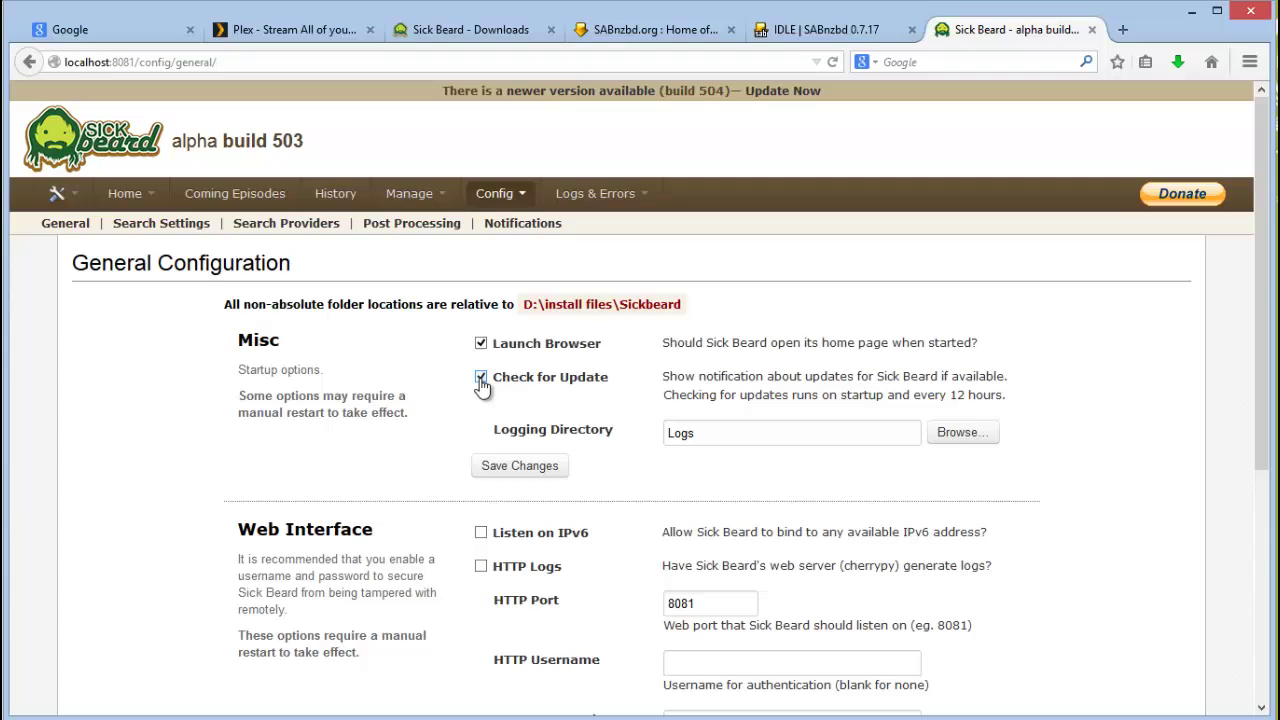
pyautogui.click(481, 380)
pyautogui.click(481, 380)
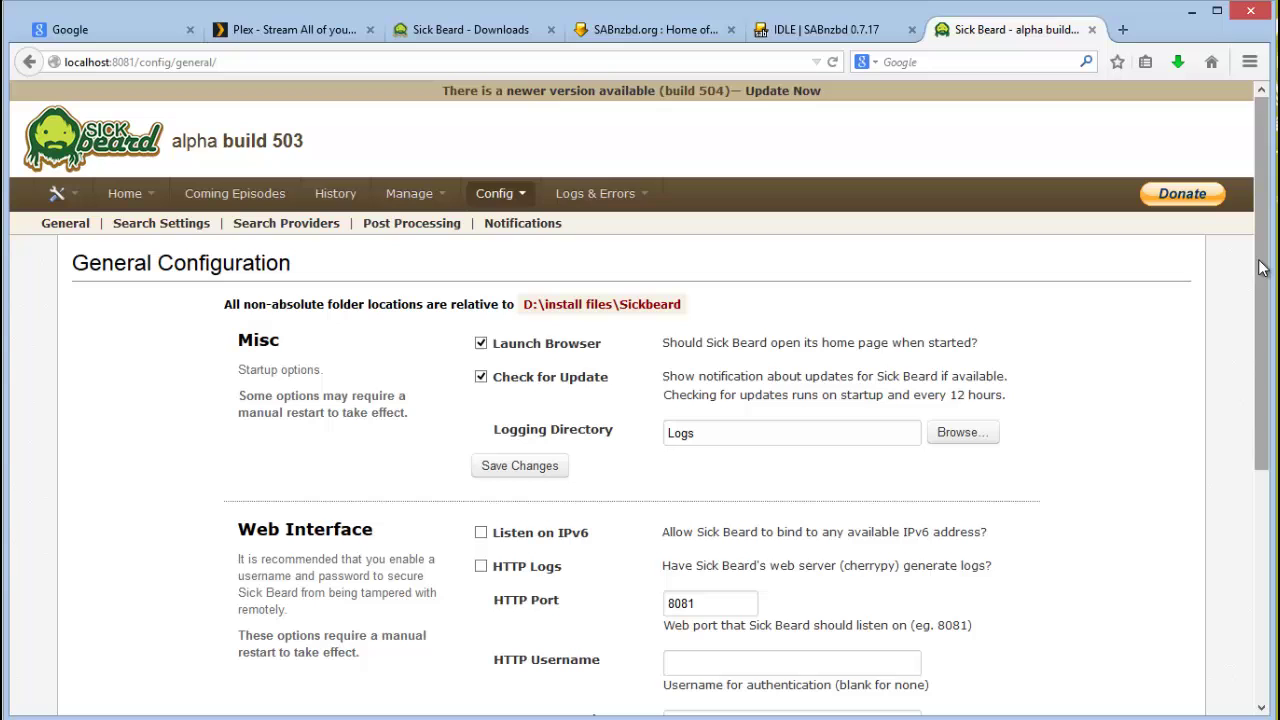
# Step: Scroll down to the Web Interface settings and select the HTTP Username field
pyautogui.scroll(-2, 1262, 285)
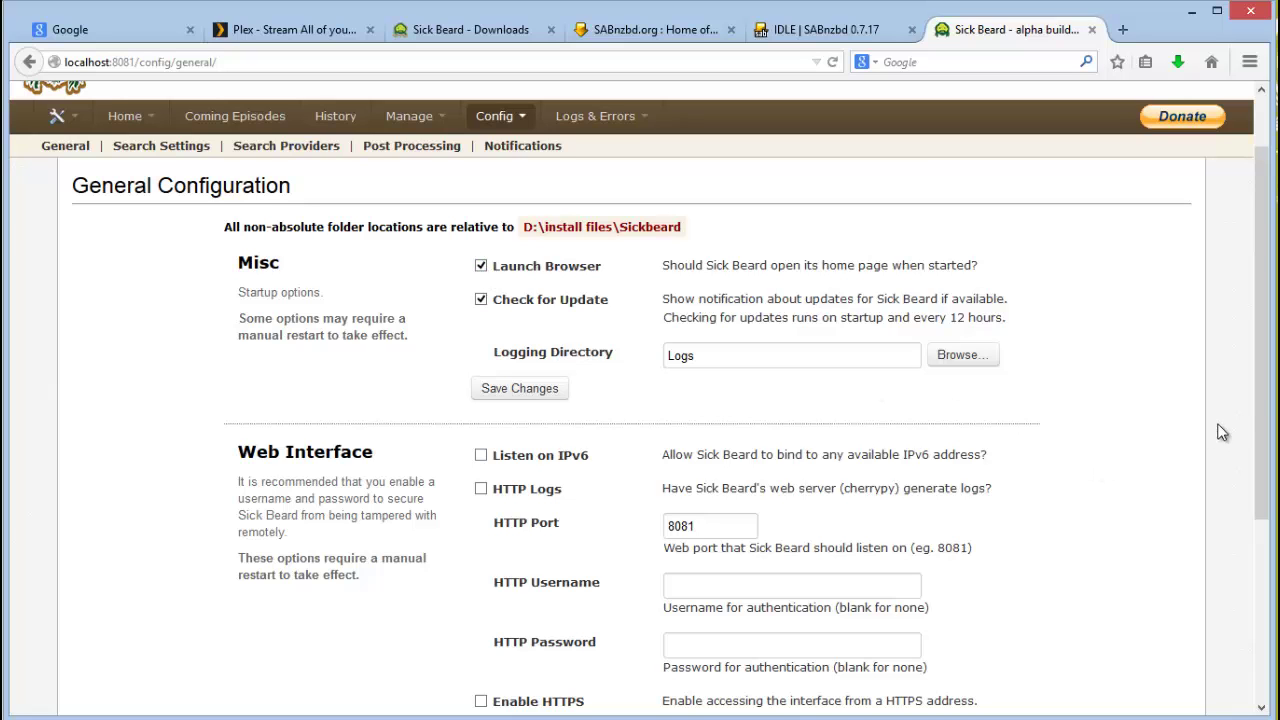
pyautogui.moveTo(1266, 384); pyautogui.dragTo(1262, 472)
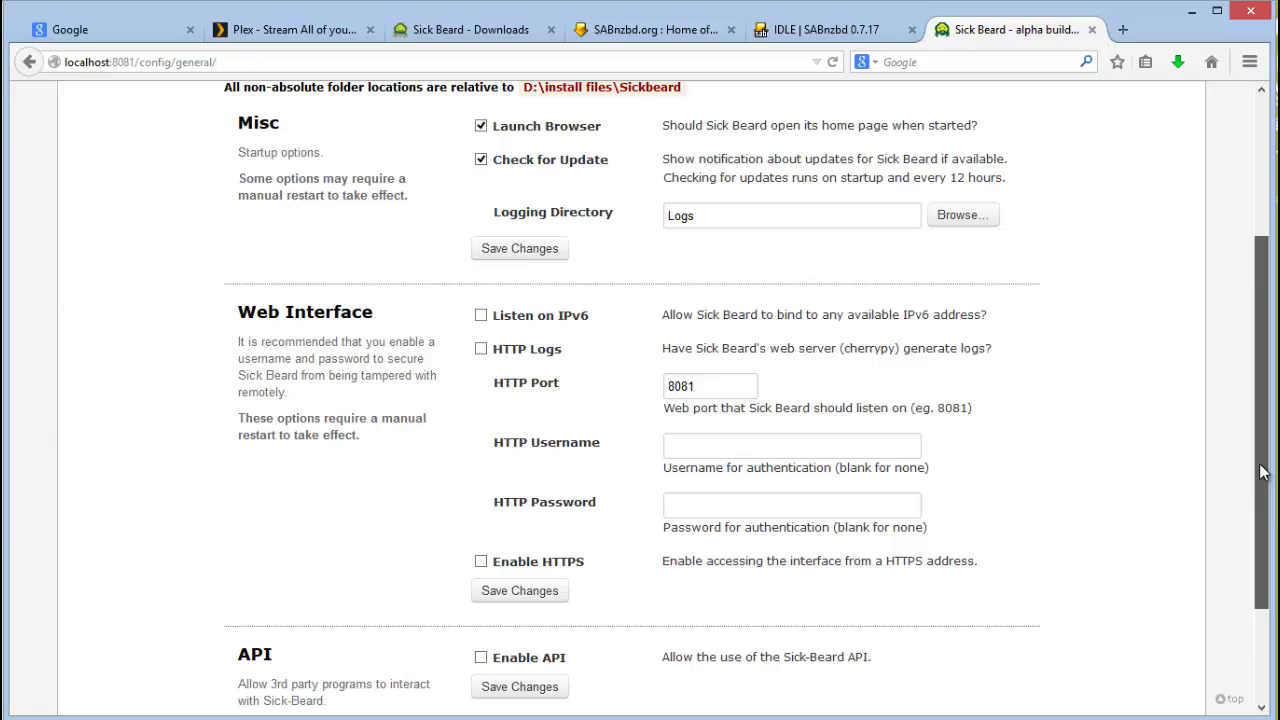
pyautogui.click(699, 444)
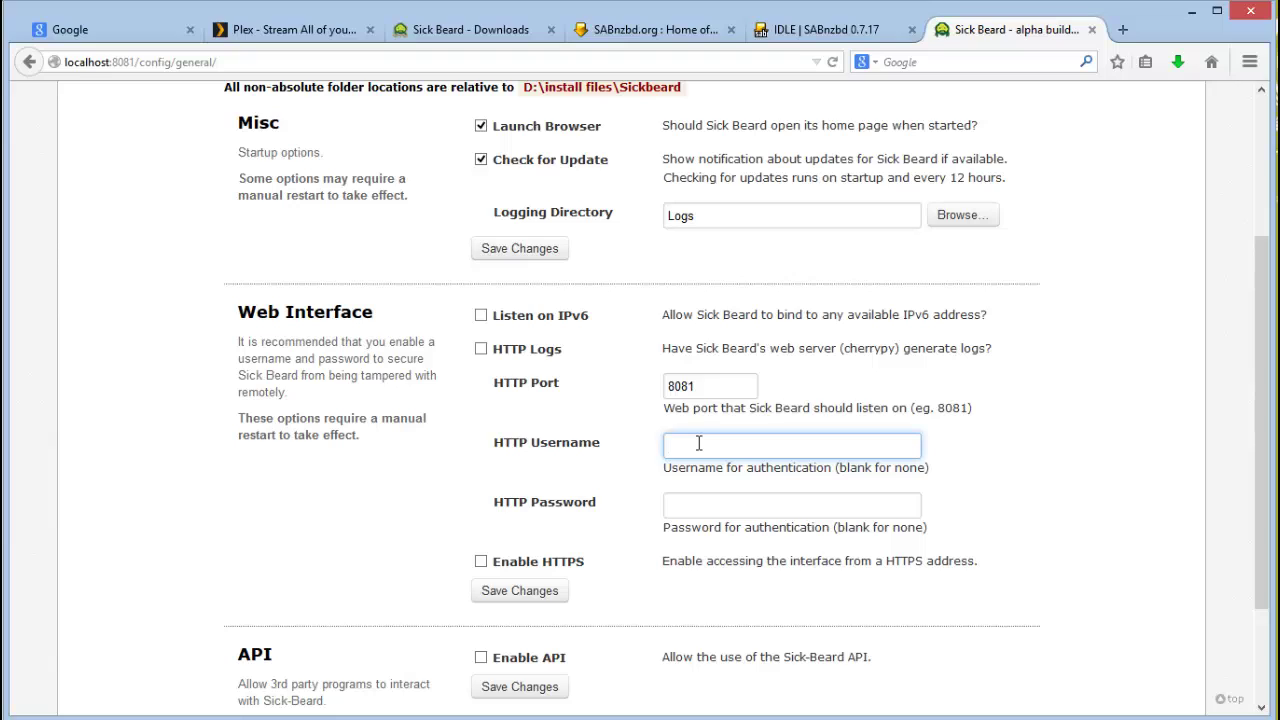
# Step: Enter the HTTP username and password, save, and let Firefox remember the login
pyautogui.press('Tab')
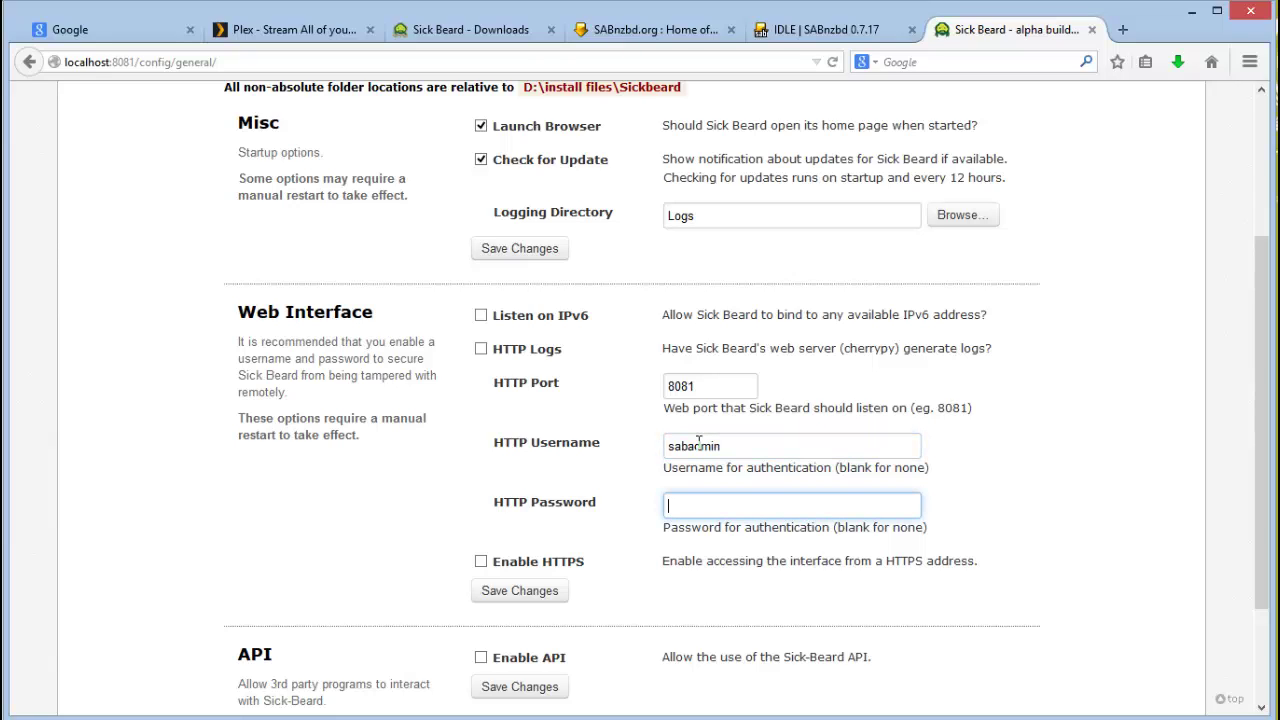
pyautogui.click(516, 590)
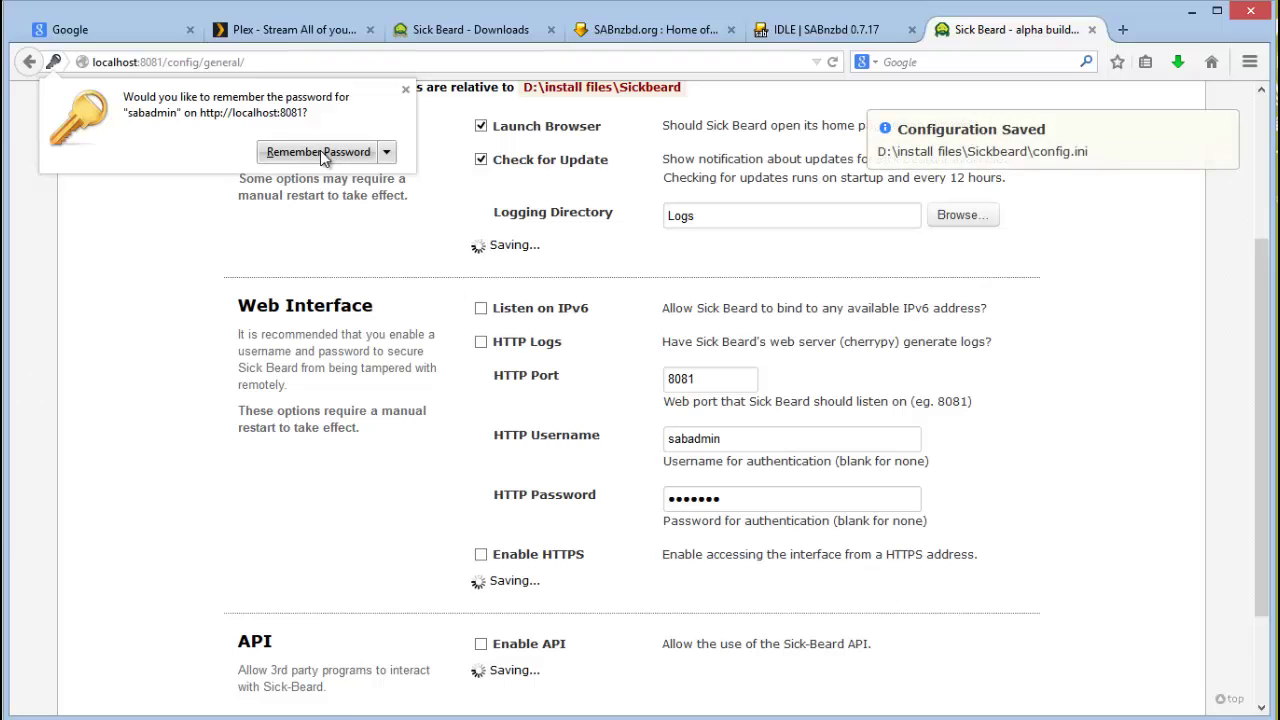
pyautogui.click(318, 152)
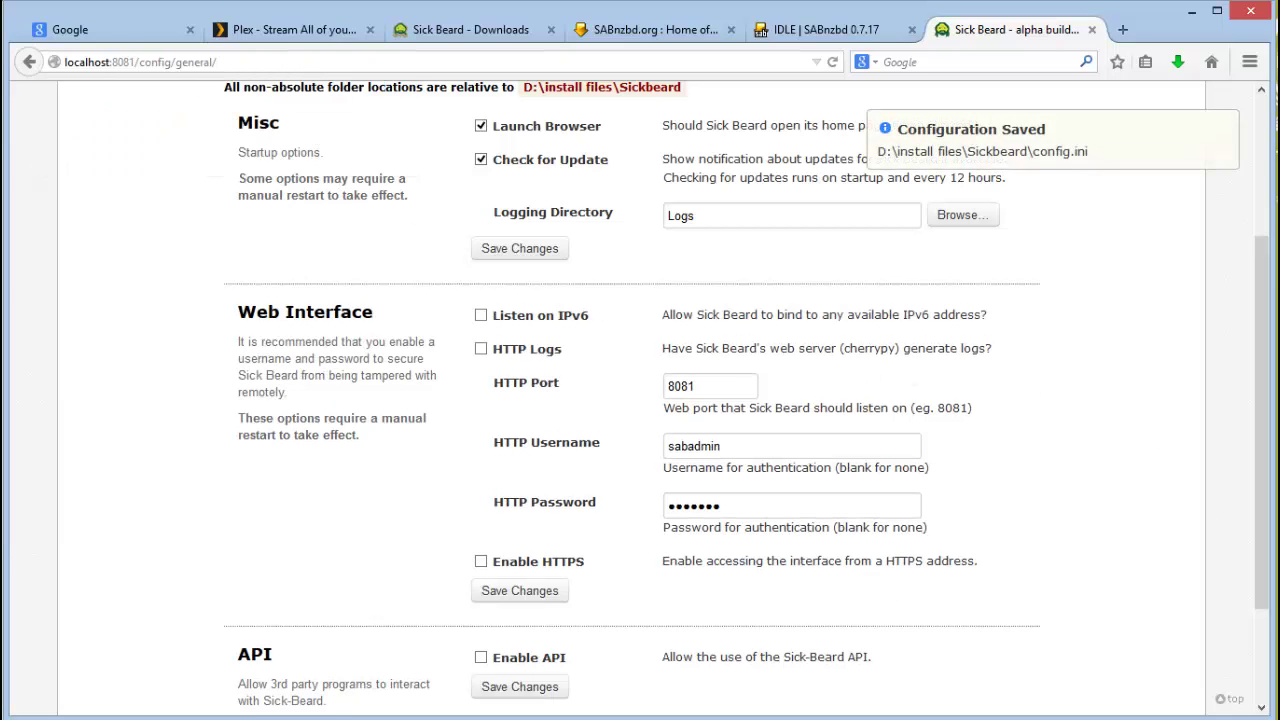
pyautogui.scroll(2, 640, 400)
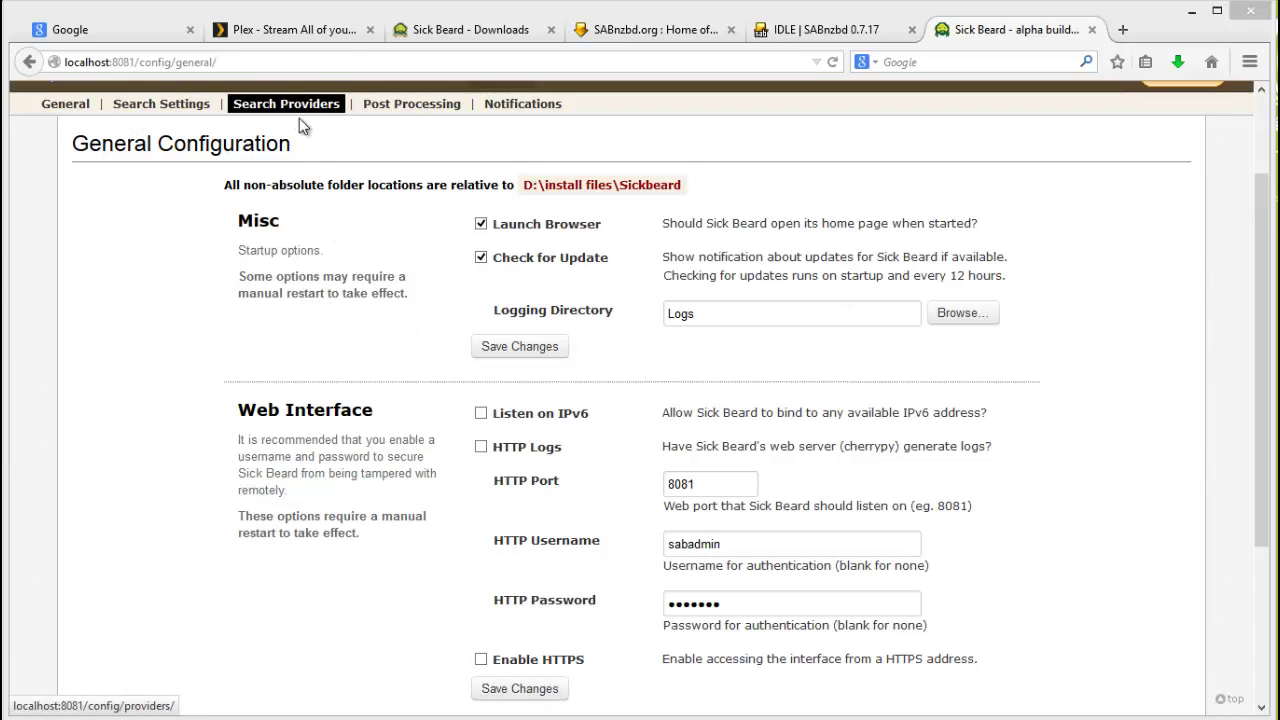
# Step: Go to Search Settings and review the 60-minute search frequency and 500-day Usenet retention
pyautogui.scroll(2, 1263, 304)
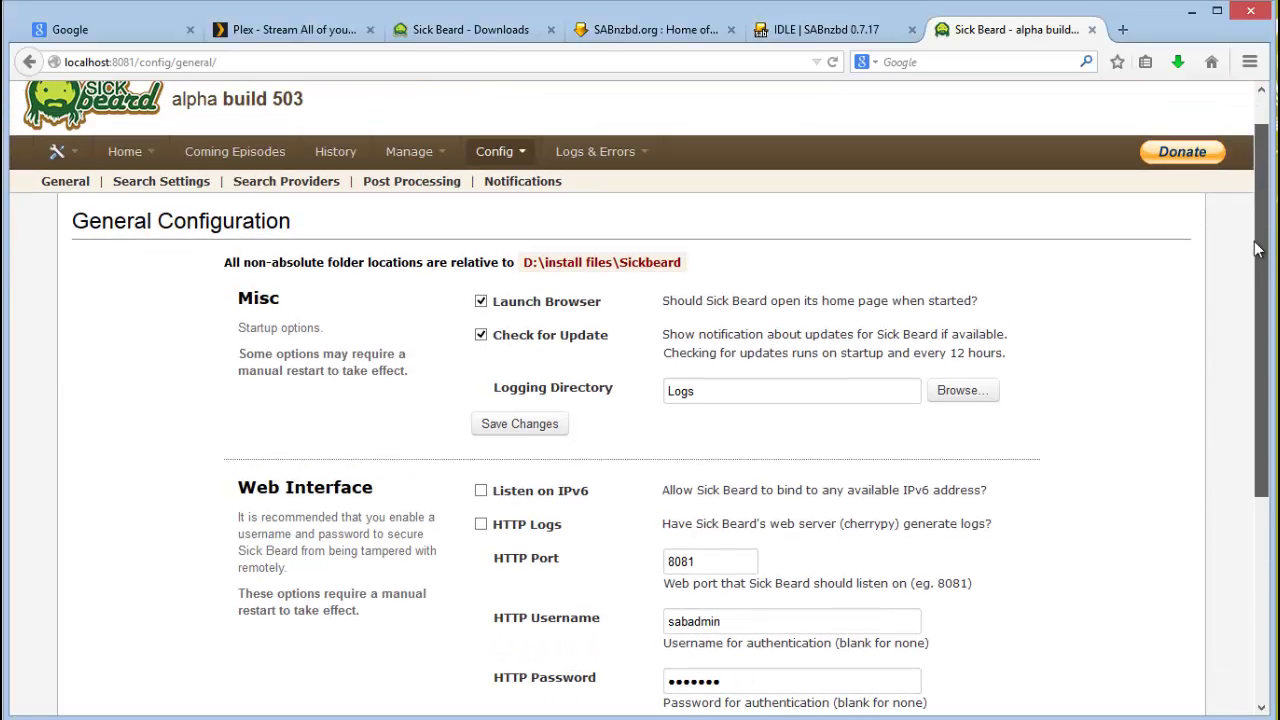
pyautogui.moveTo(528, 170)
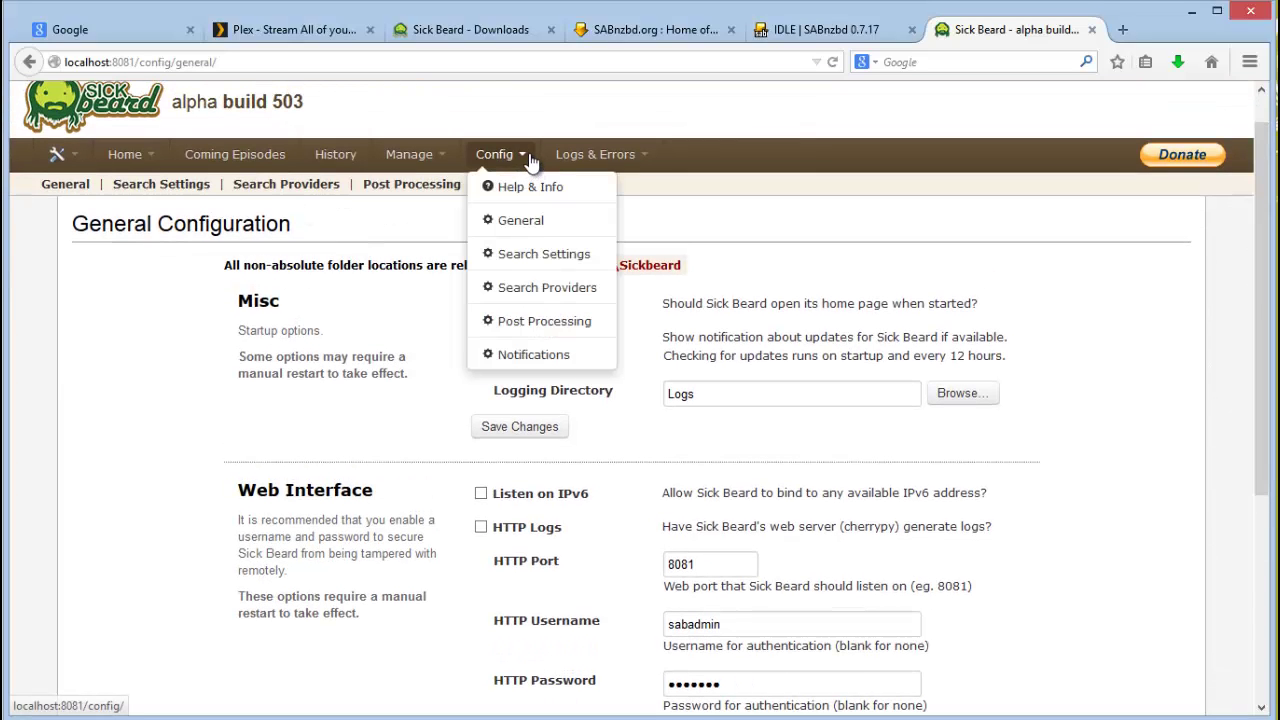
pyautogui.click(521, 257)
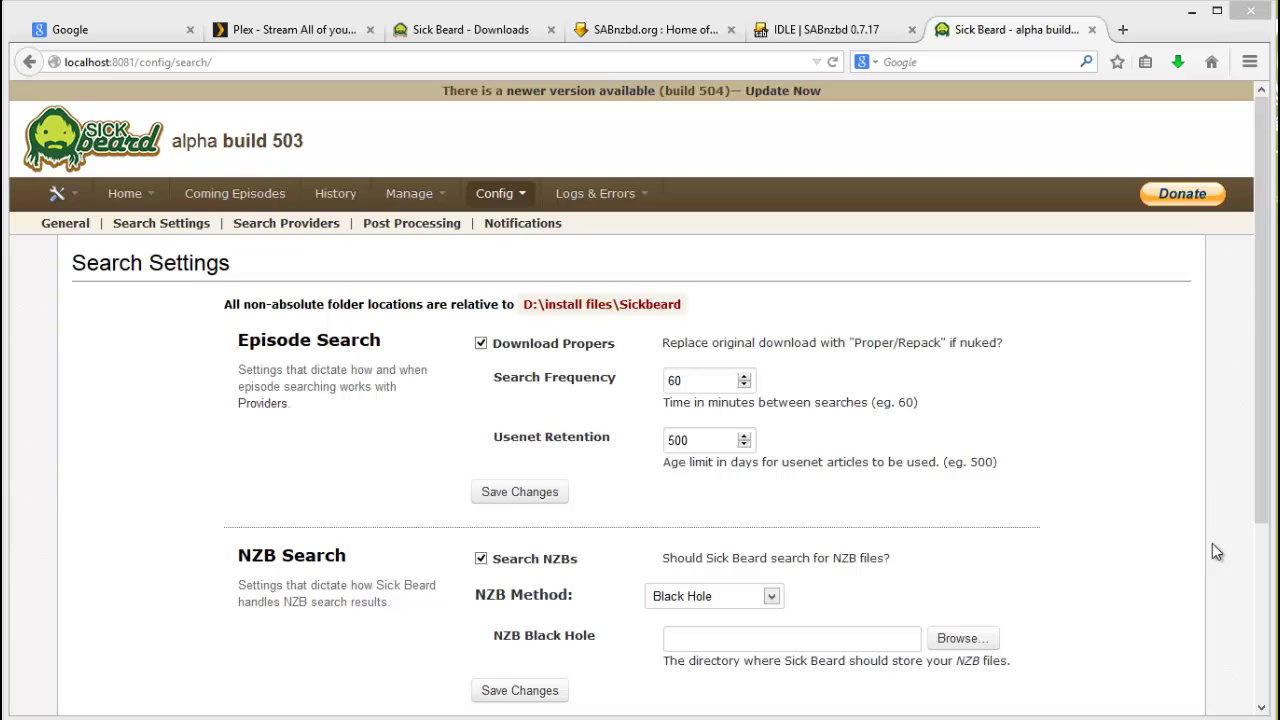
pyautogui.click(718, 442)
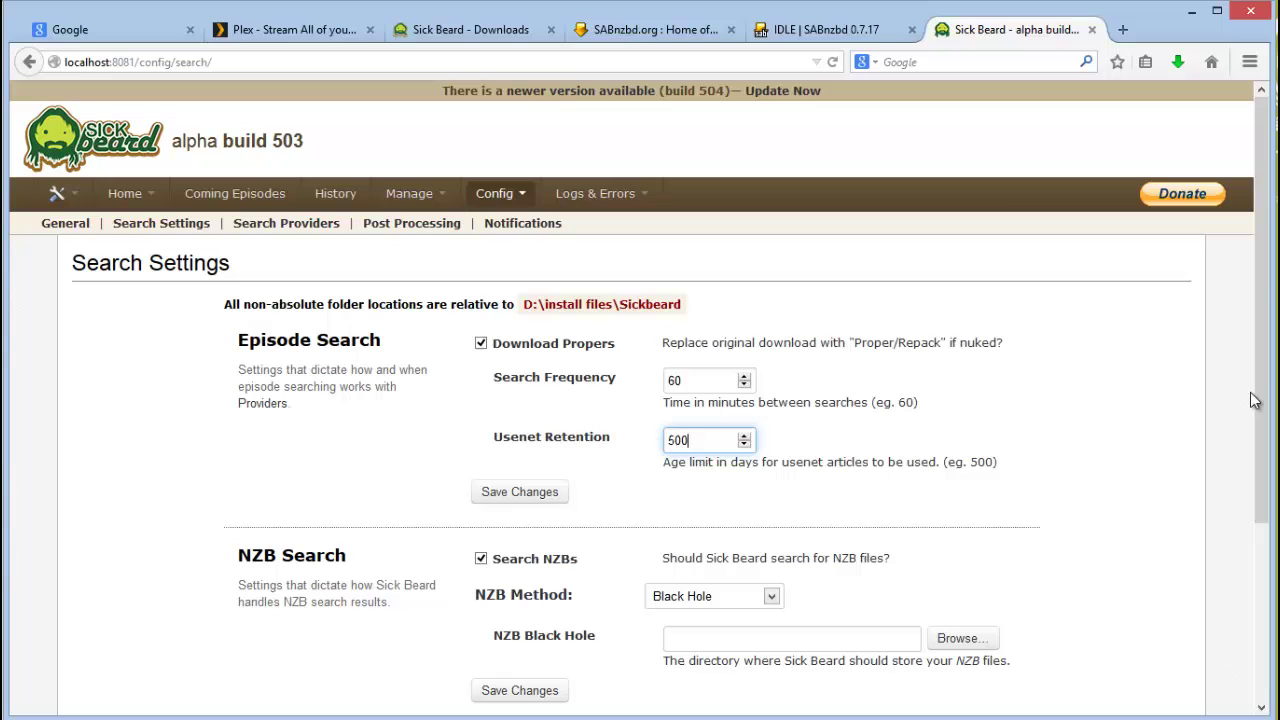
pyautogui.moveTo(1263, 361); pyautogui.dragTo(1263, 368)
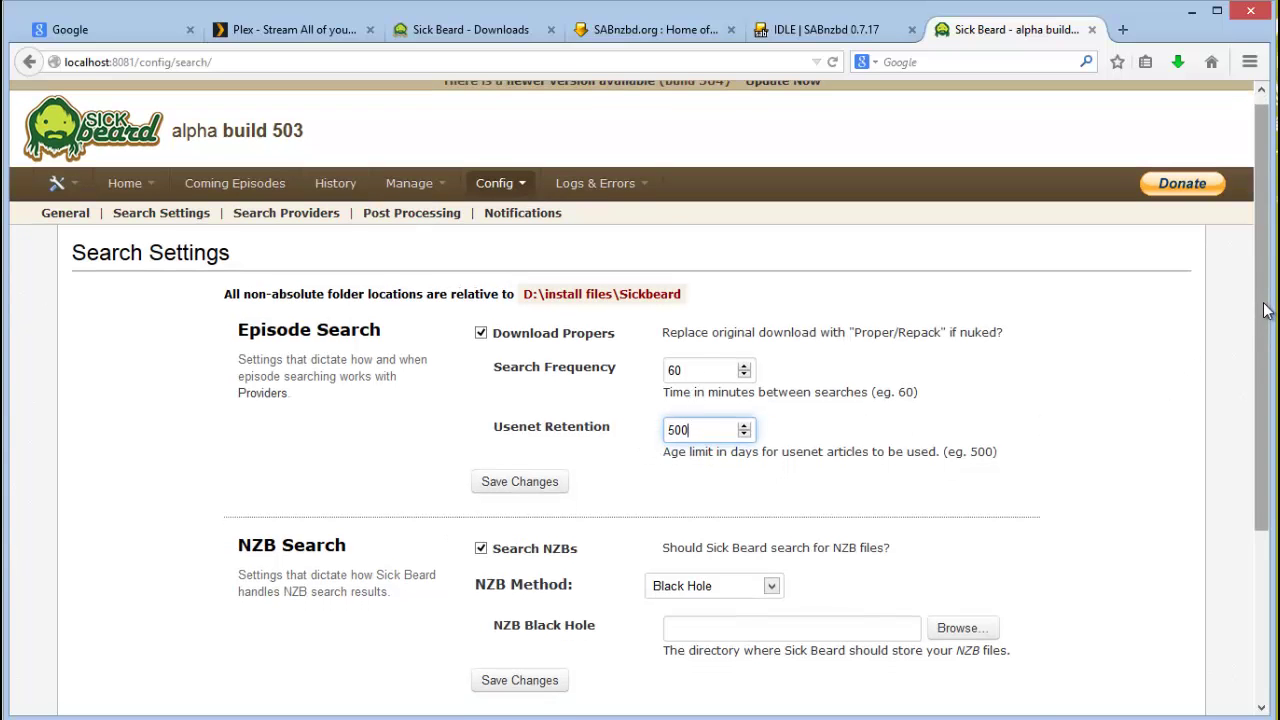
pyautogui.moveTo(1263, 316); pyautogui.dragTo(1266, 315)
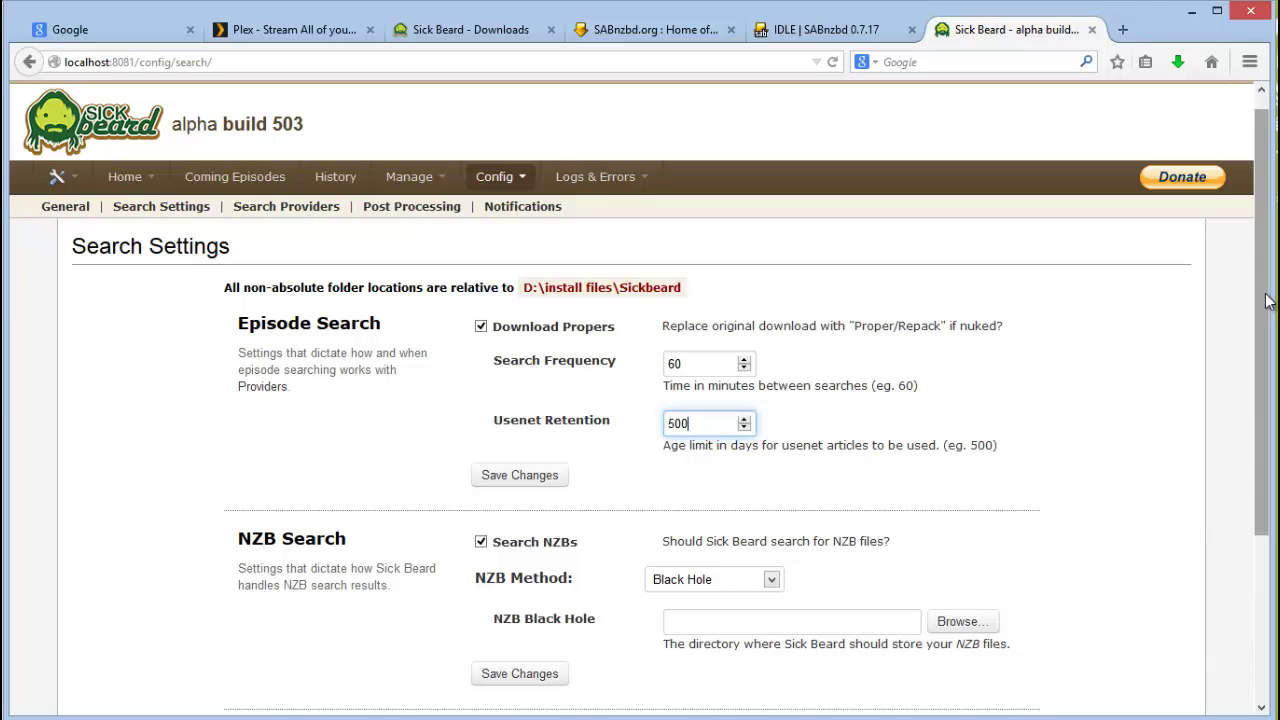
pyautogui.moveTo(1267, 302); pyautogui.dragTo(1270, 411)
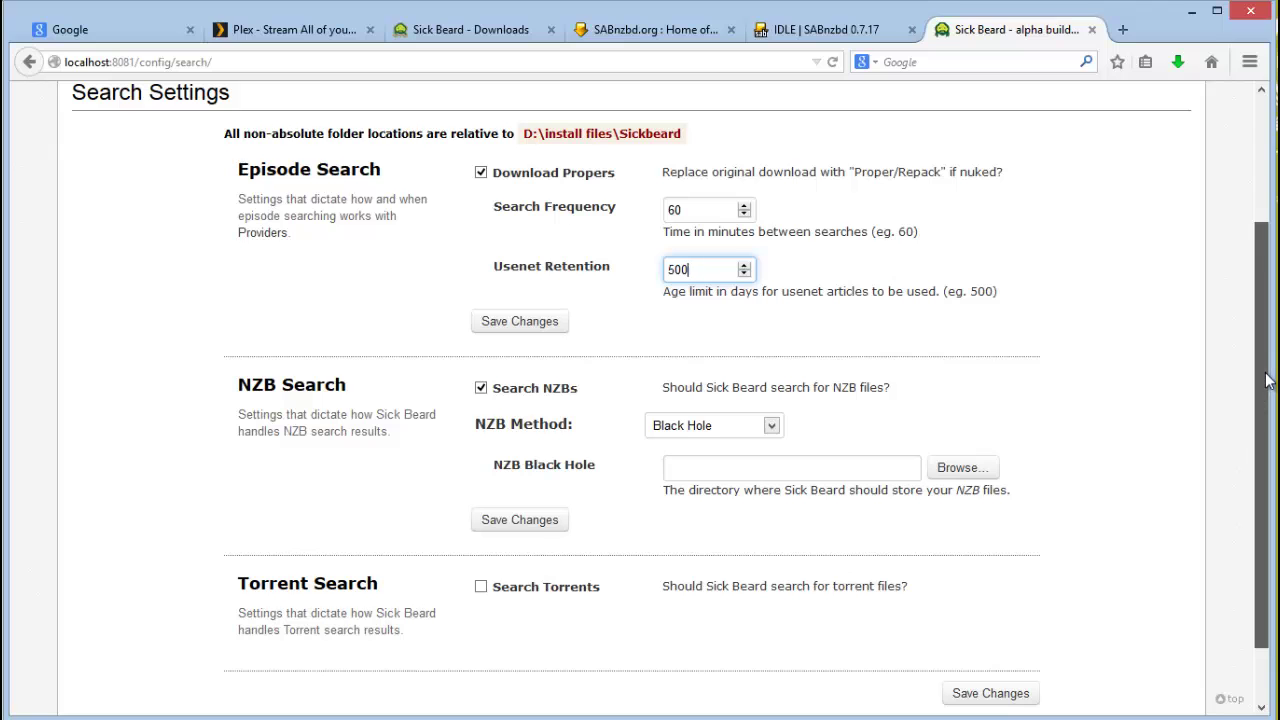
pyautogui.moveTo(1266, 389)
pyautogui.mouseDown()
pyautogui.moveTo(1265, 411)
pyautogui.moveTo(1265, 390)
pyautogui.mouseUp()
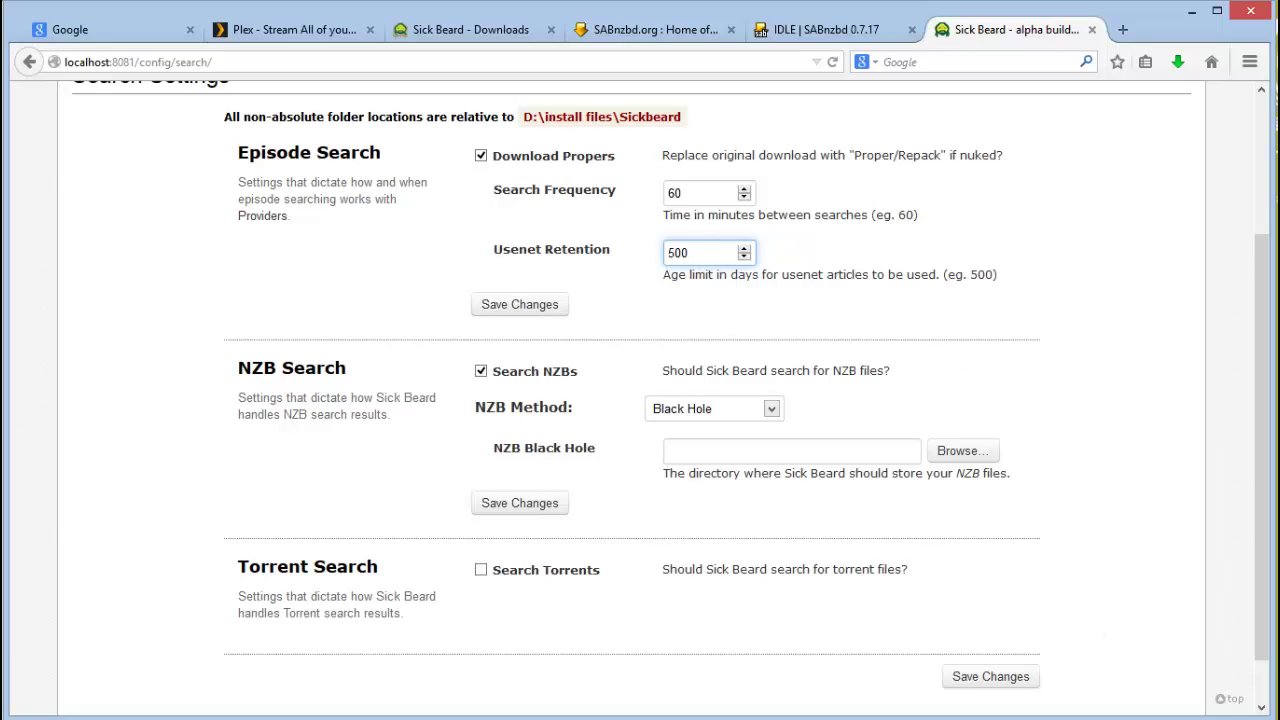
pyautogui.scroll(-1, 615, 496)
pyautogui.click(615, 496)
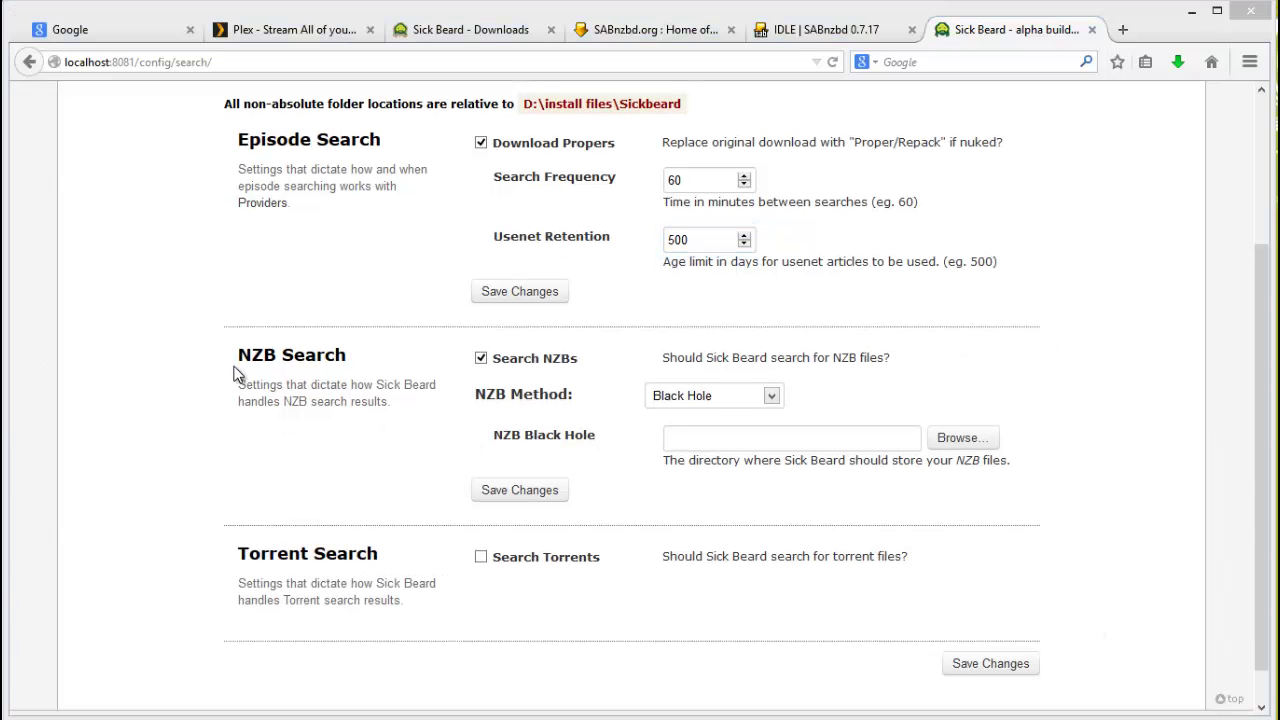
pyautogui.click(772, 396)
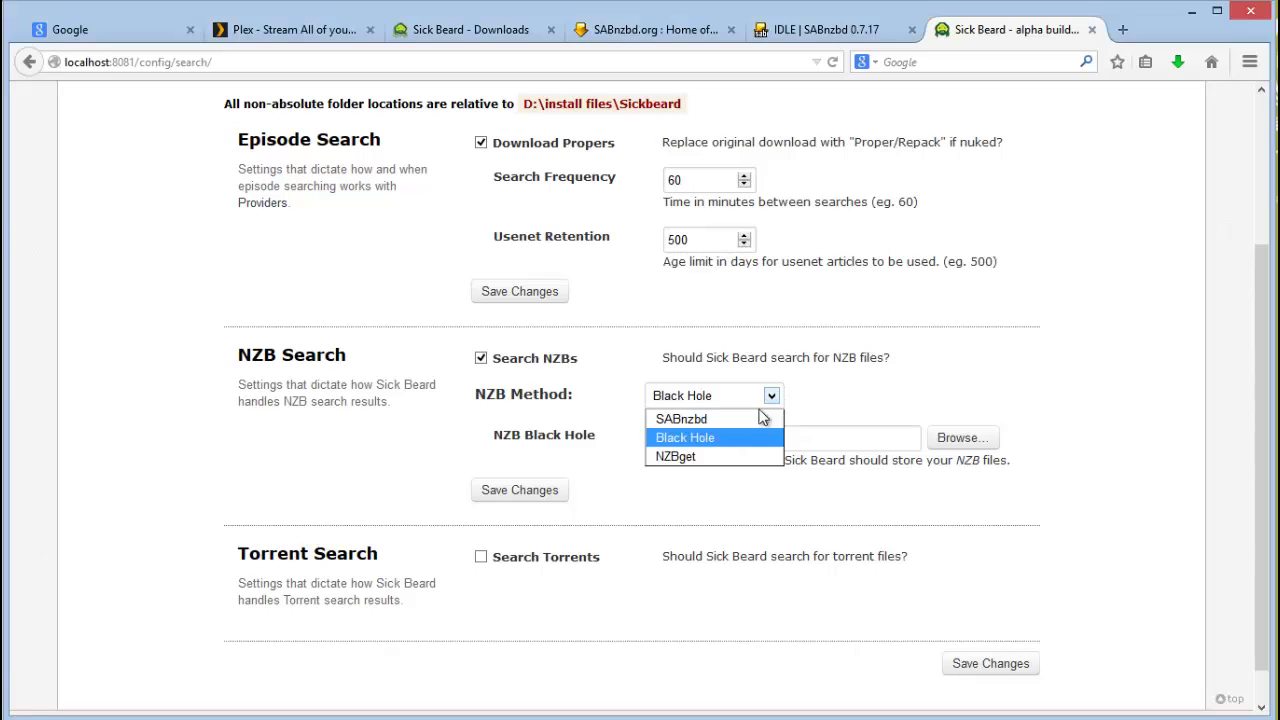
pyautogui.click(708, 420)
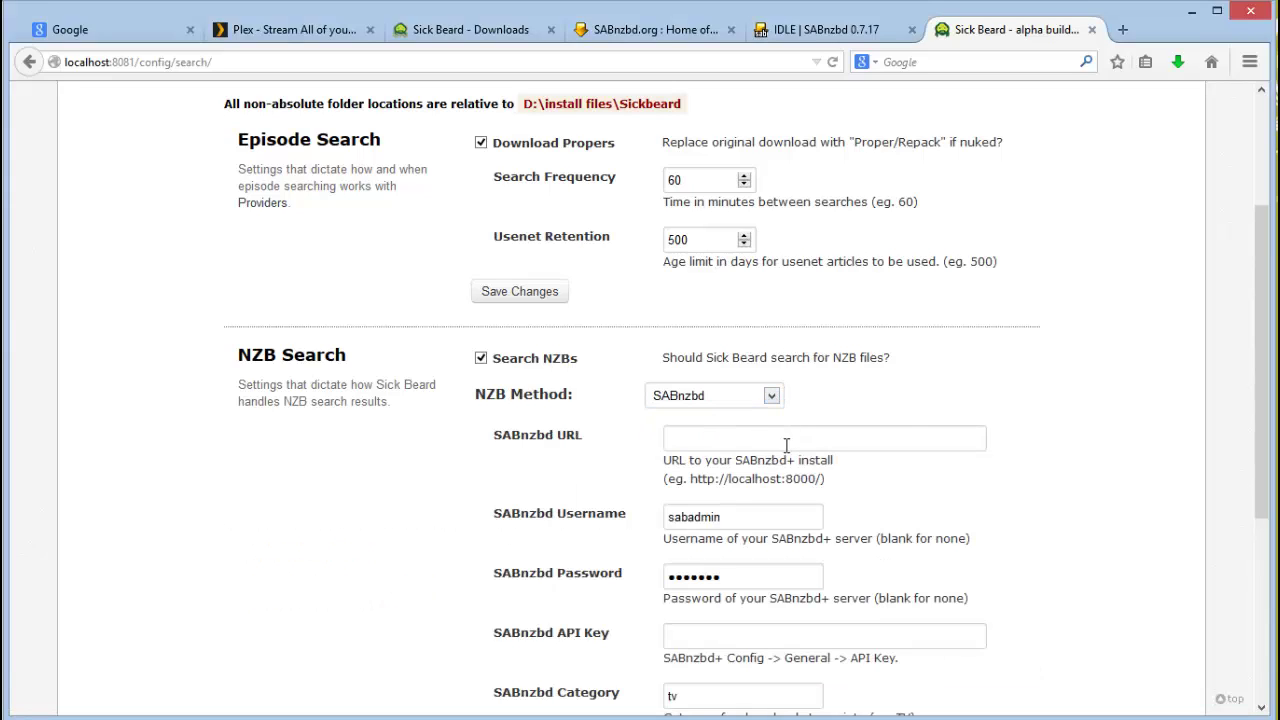
pyautogui.click(757, 436)
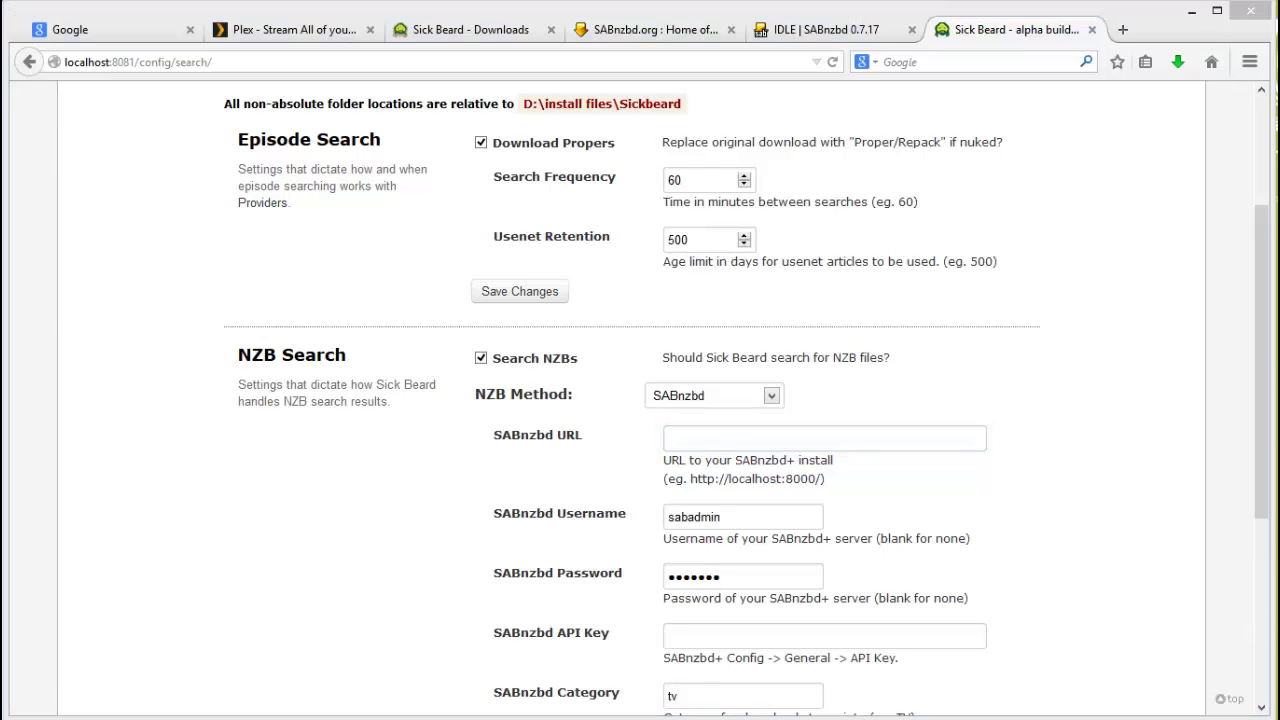
pyautogui.click(695, 446)
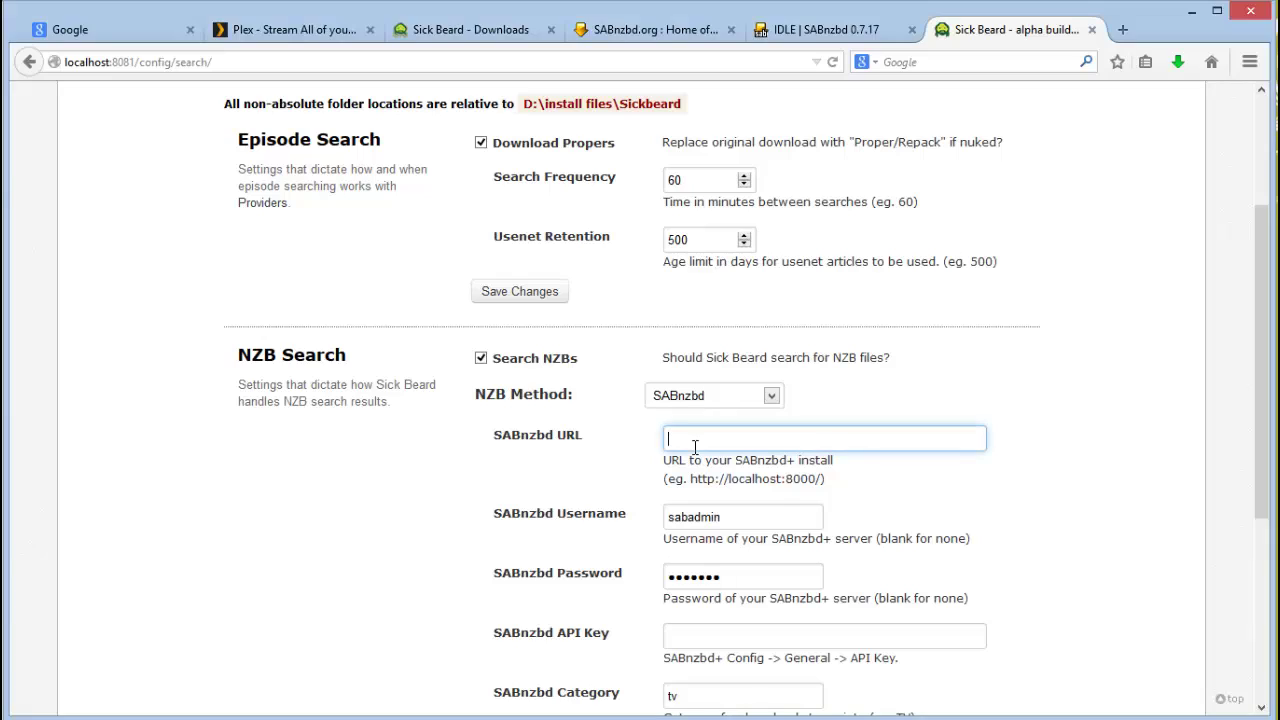
pyautogui.write('http://localhost:9095/sabnzbd')
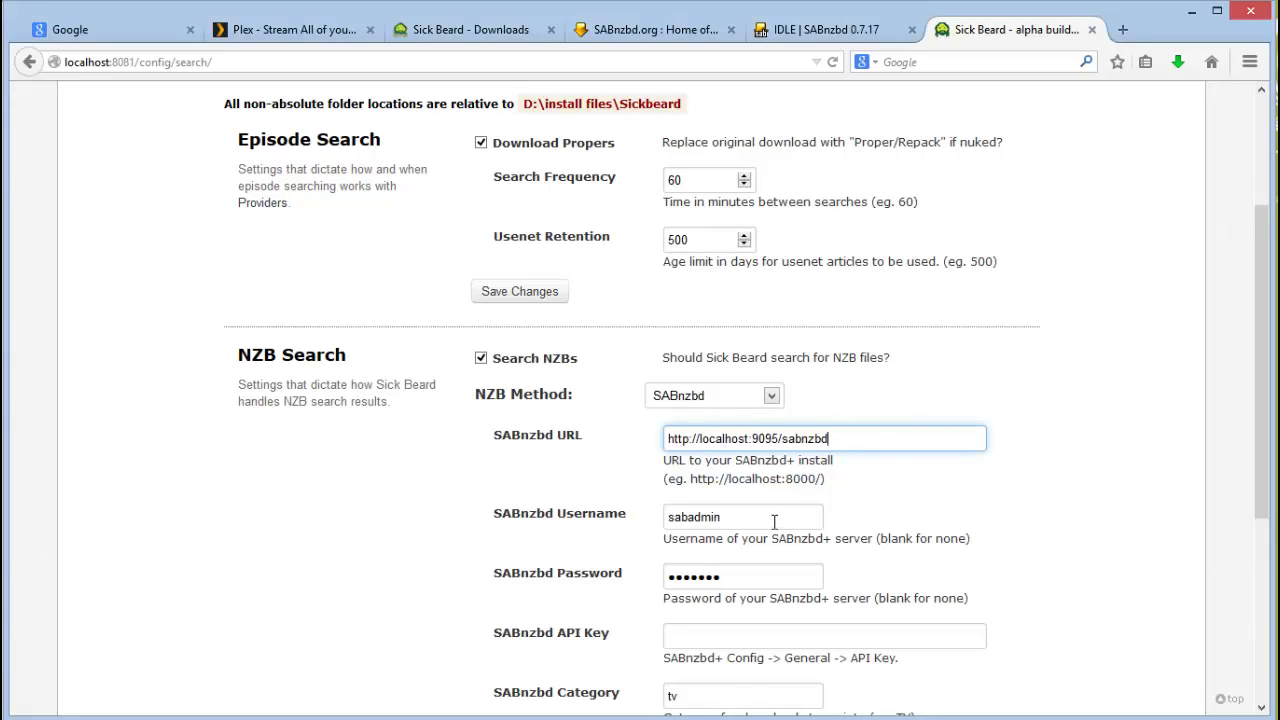
# Step: Replace the SABnzbd password, then leave the browser to fetch the API key
pyautogui.click(770, 518)
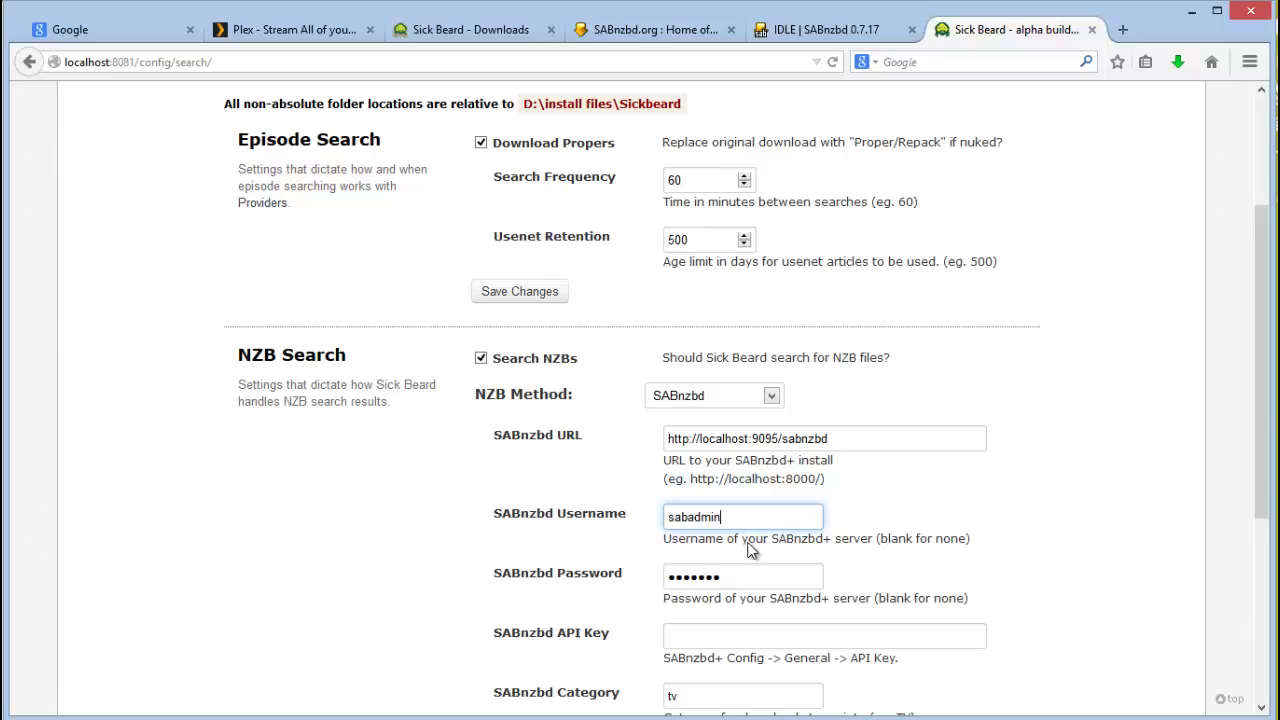
pyautogui.click(763, 575)
pyautogui.moveTo(763, 575); pyautogui.dragTo(620, 572)
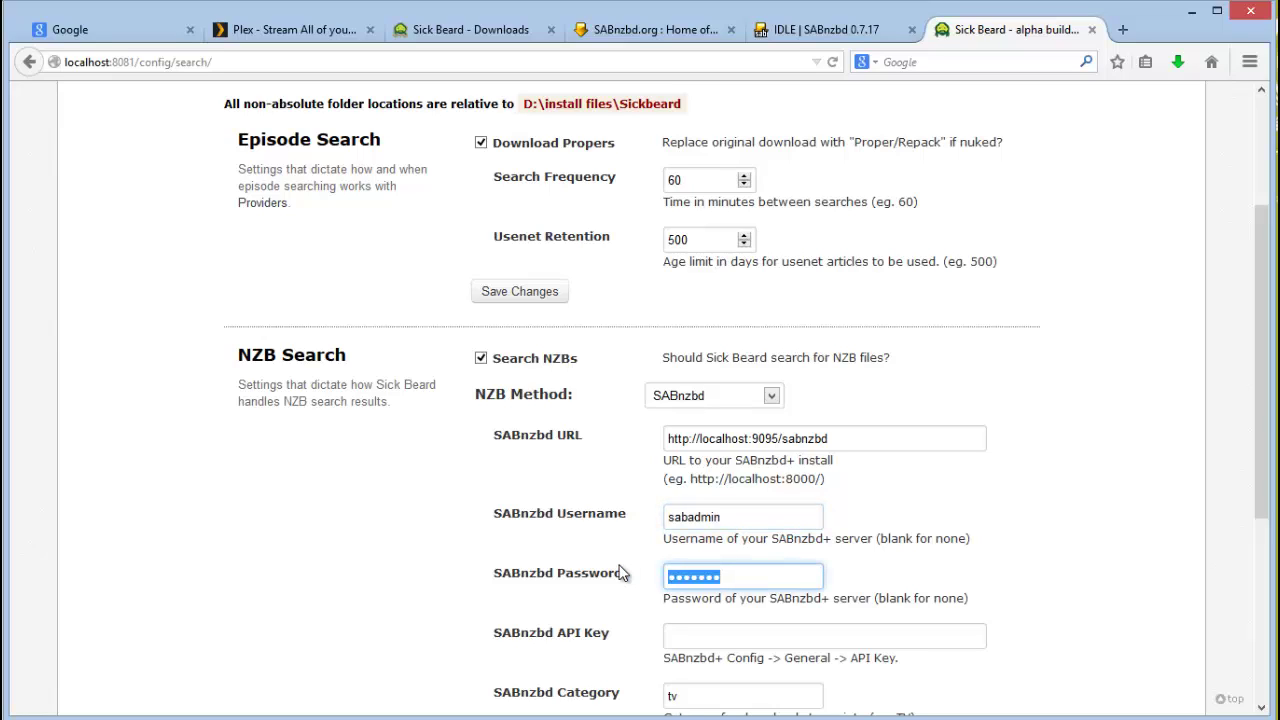
pyautogui.write('•••••••')
pyautogui.click(748, 636)
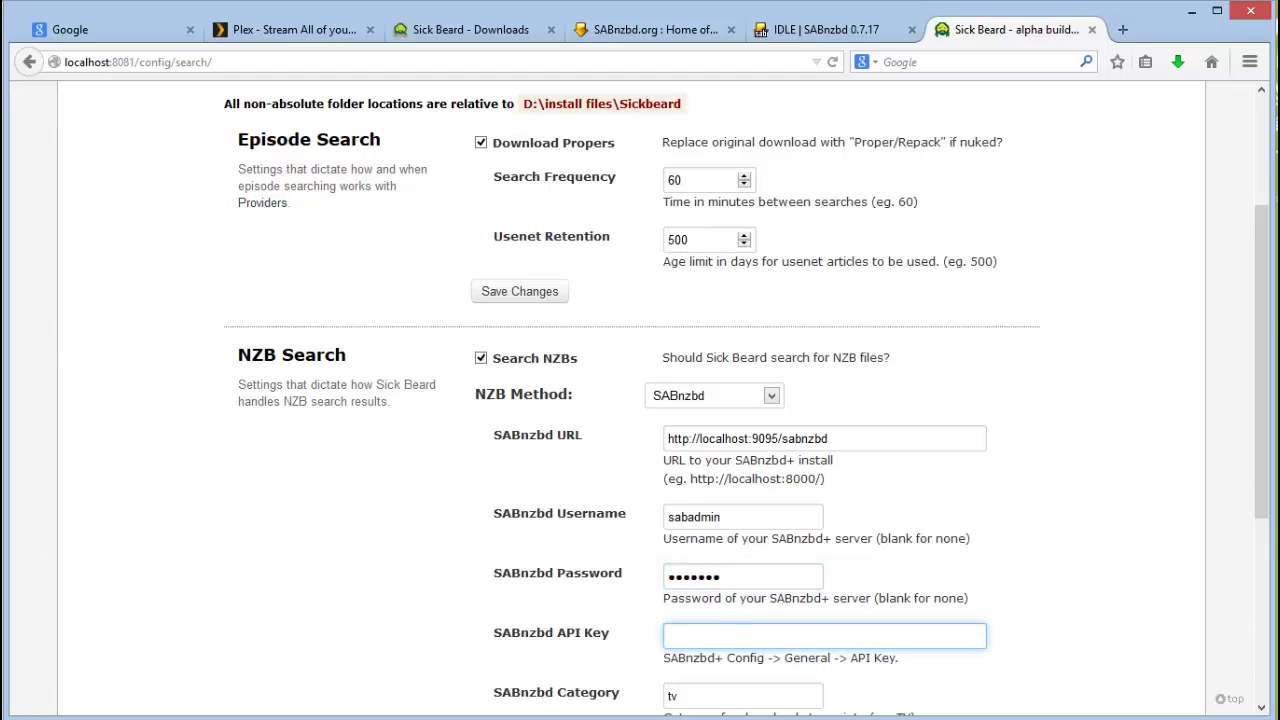
pyautogui.scroll(-3, 1244, 288)
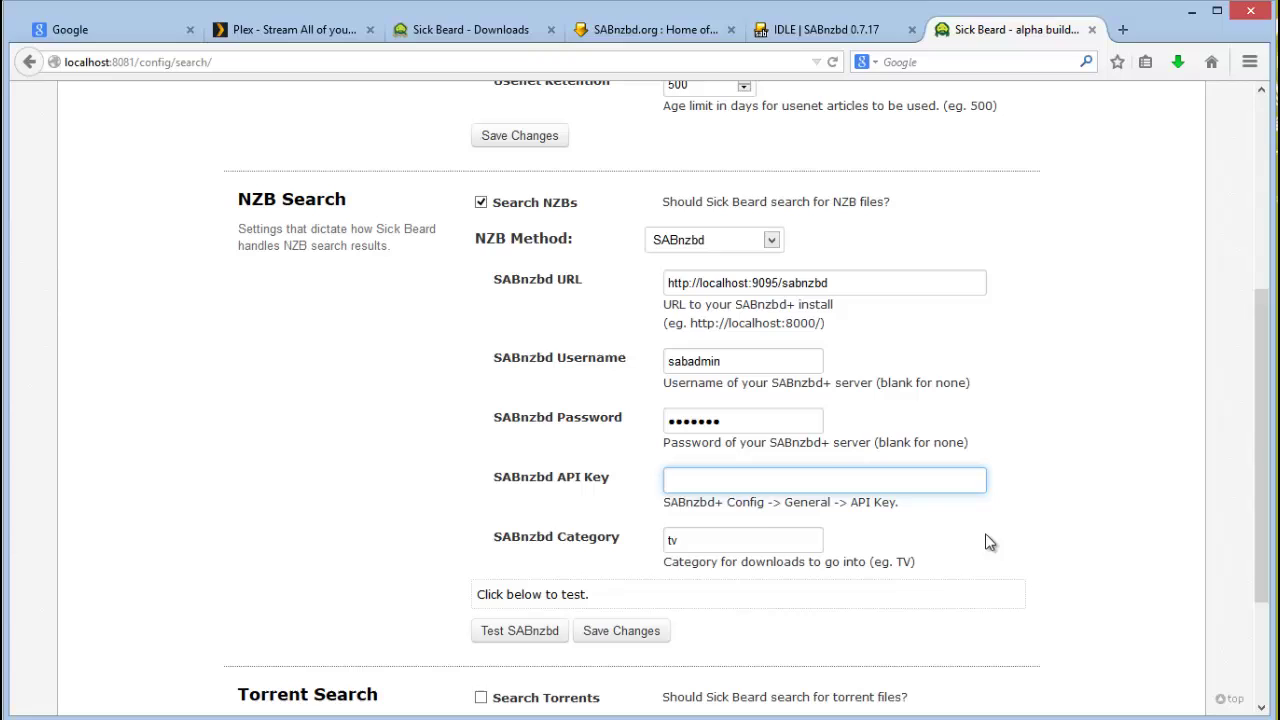
pyautogui.click(1136, 716)
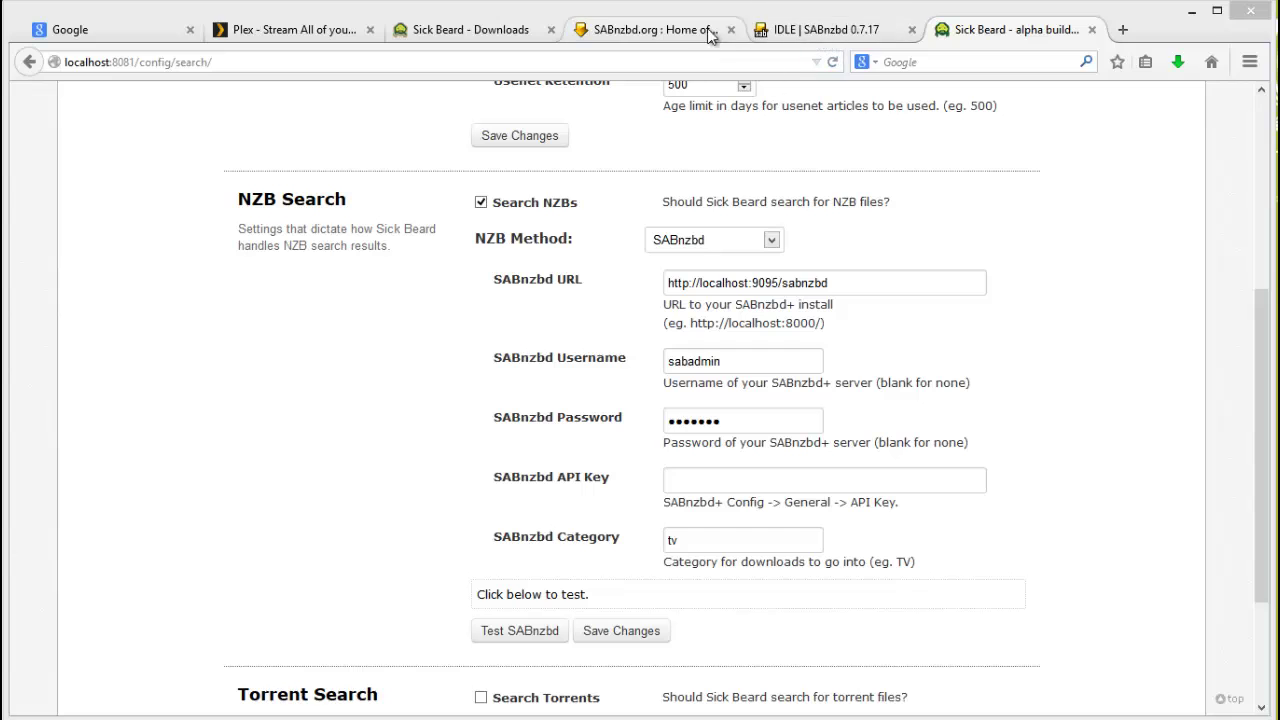
# Step: In SABnzbd's General config, generate a new API key and select it for copying
pyautogui.click(826, 40)
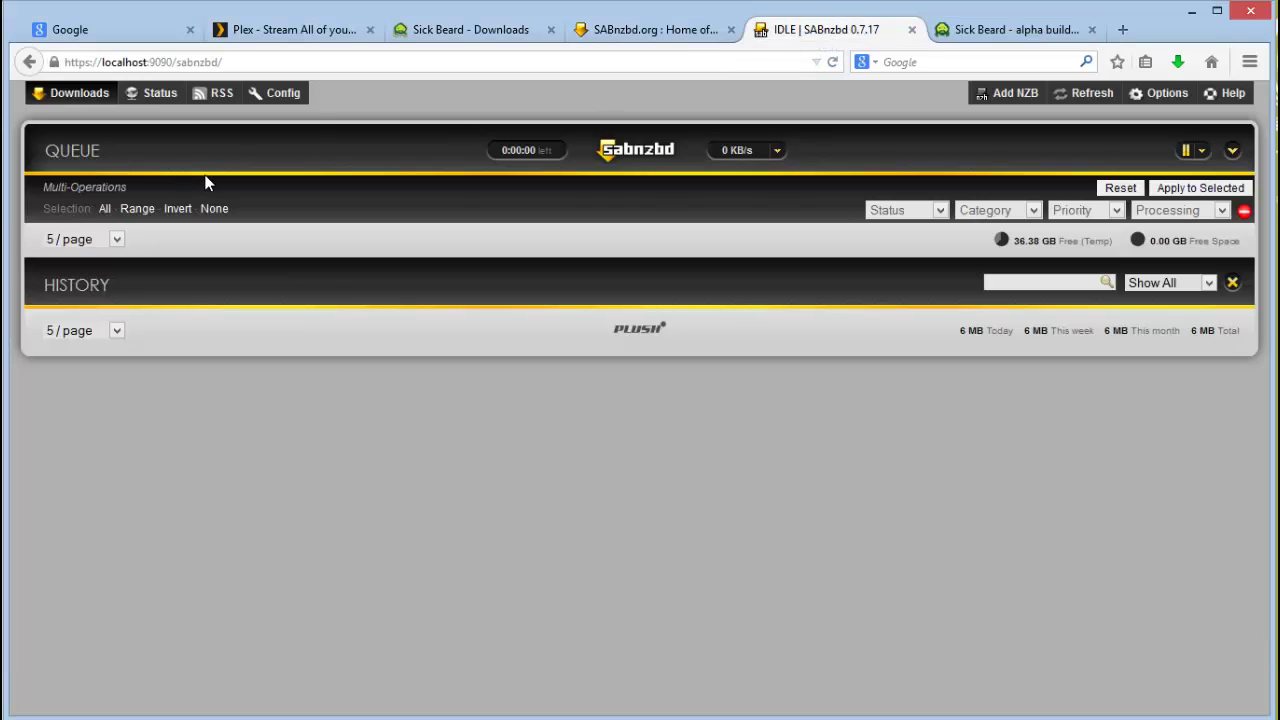
pyautogui.click(283, 93)
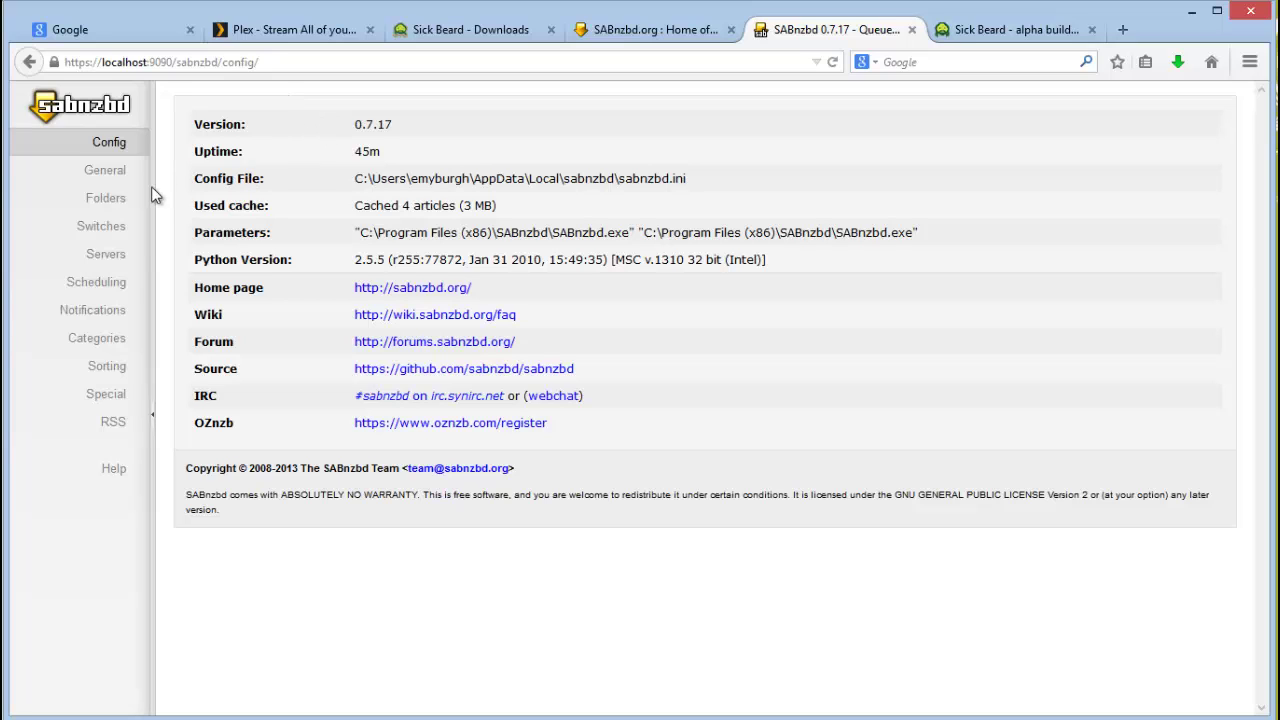
pyautogui.click(76, 174)
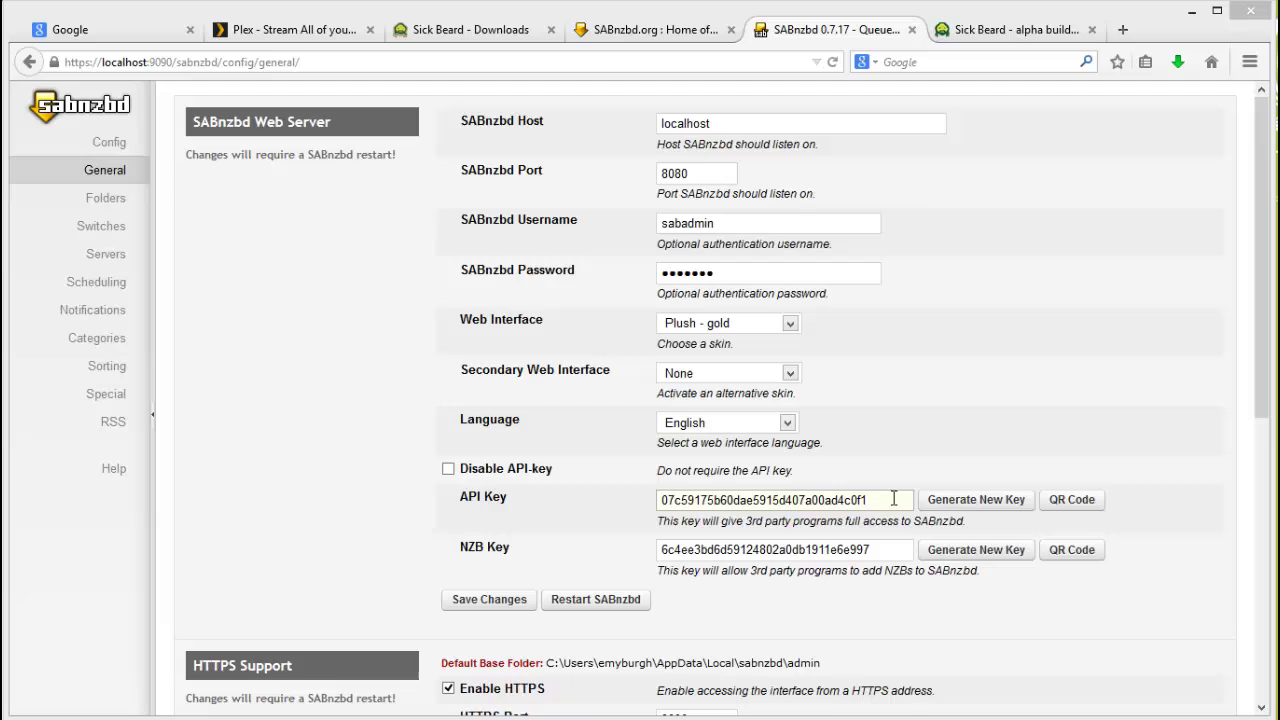
pyautogui.click(975, 499)
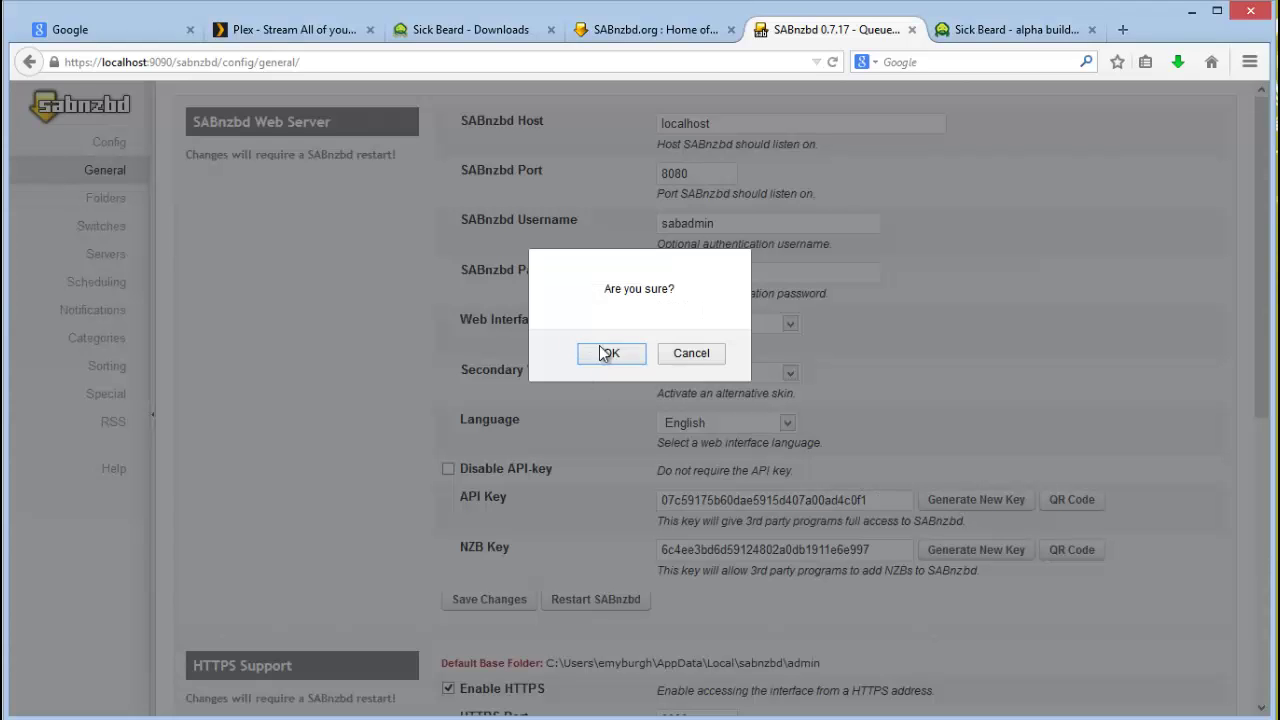
pyautogui.click(605, 350)
pyautogui.moveTo(880, 500); pyautogui.dragTo(543, 485)
pyautogui.hotkey('ctrl', 'c')
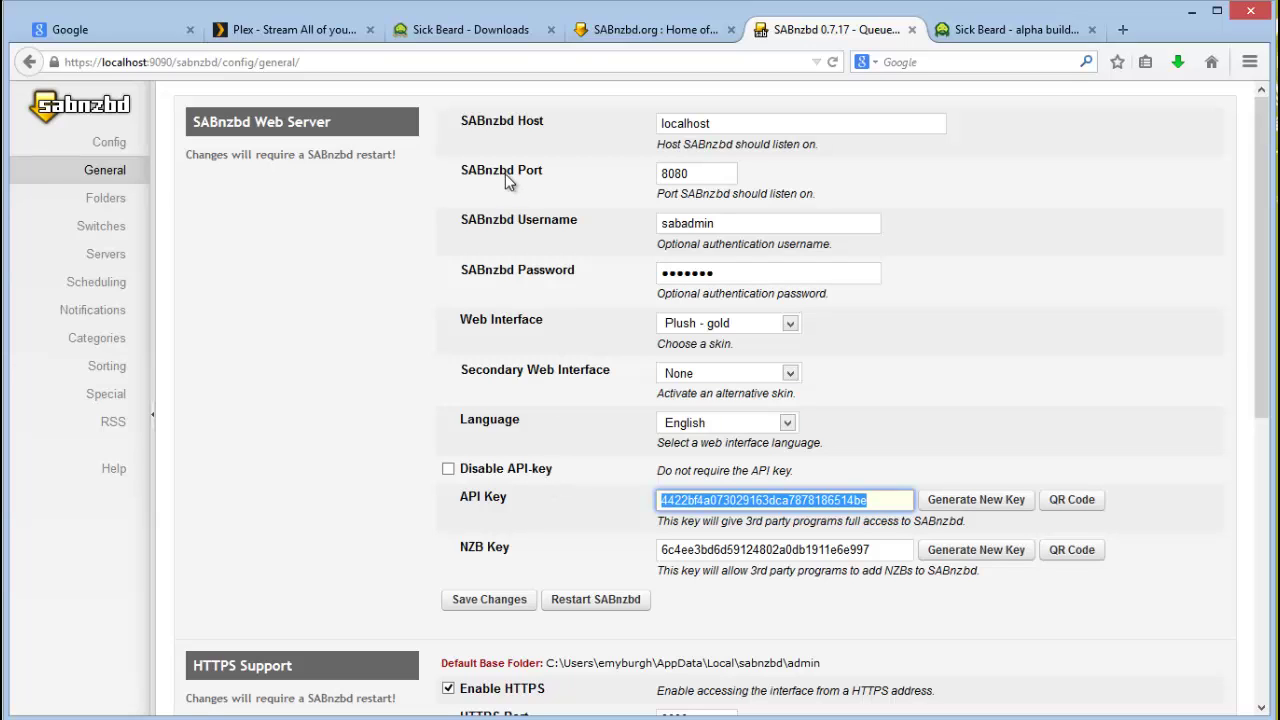
pyautogui.click(1014, 32)
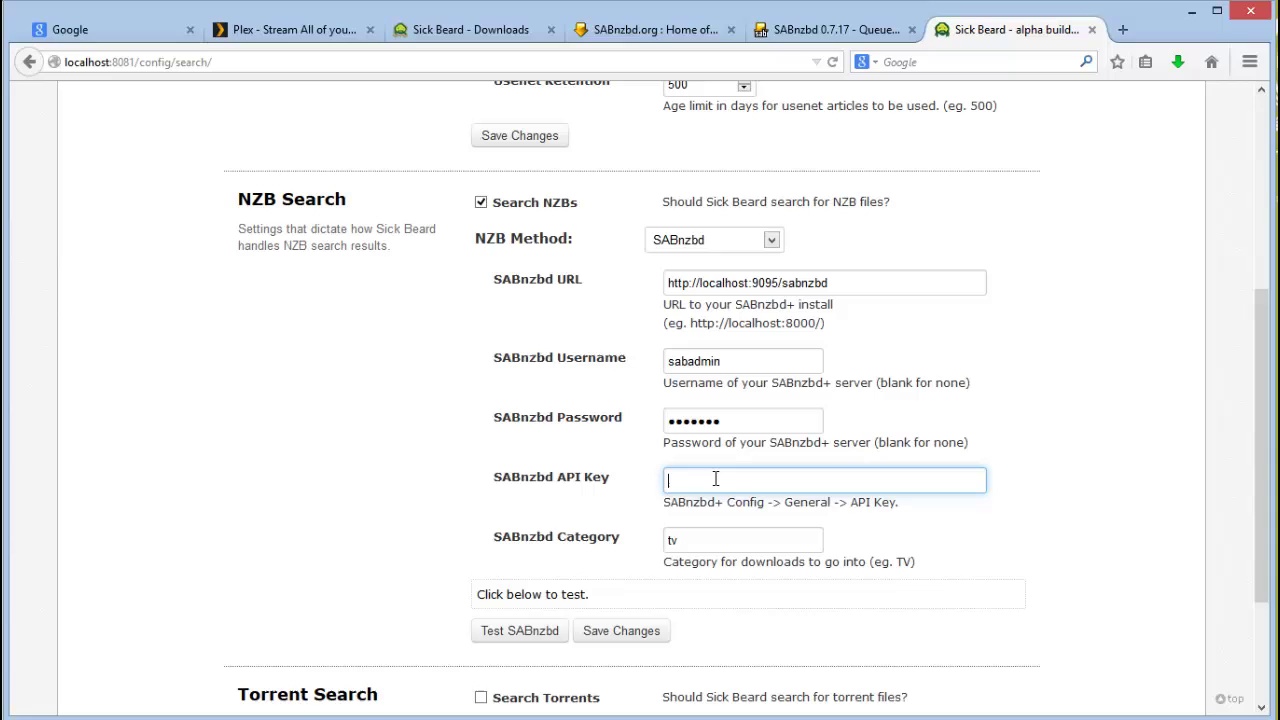
# Step: Paste the new key into Sick Beard's SABnzbd API Key field and test the connection
pyautogui.hotkey('ctrl', 'v')
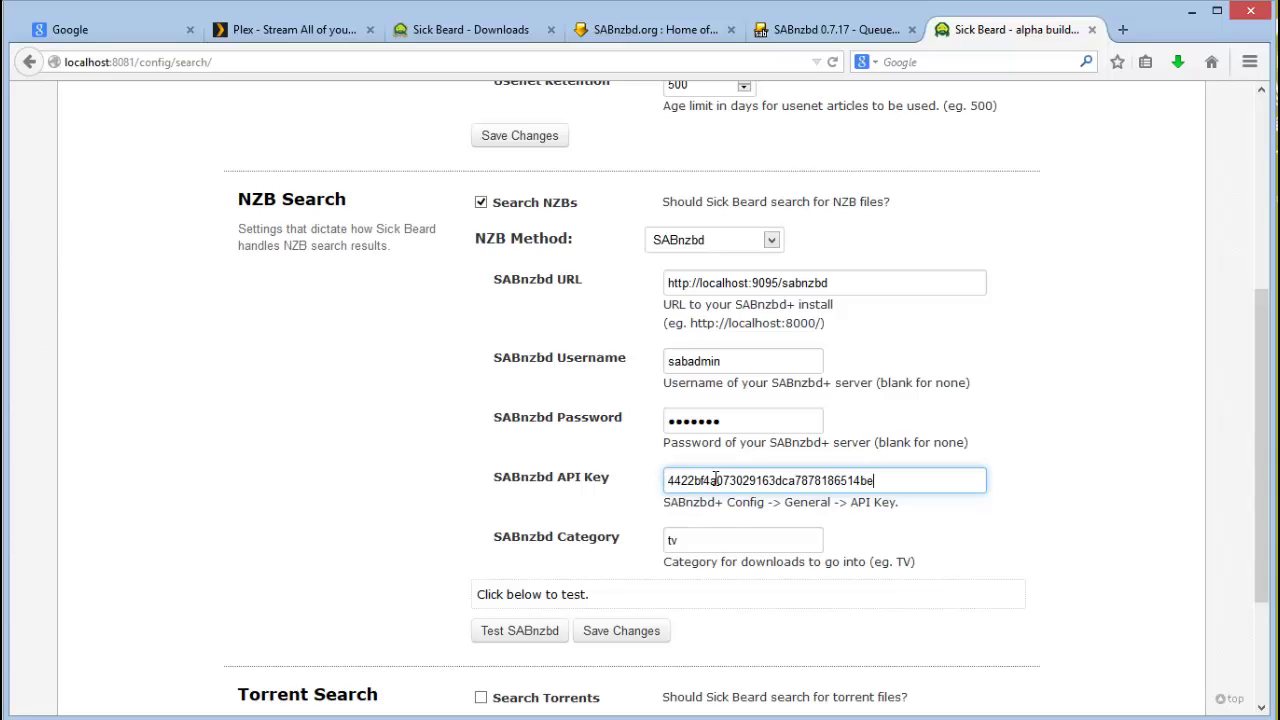
pyautogui.click(730, 539)
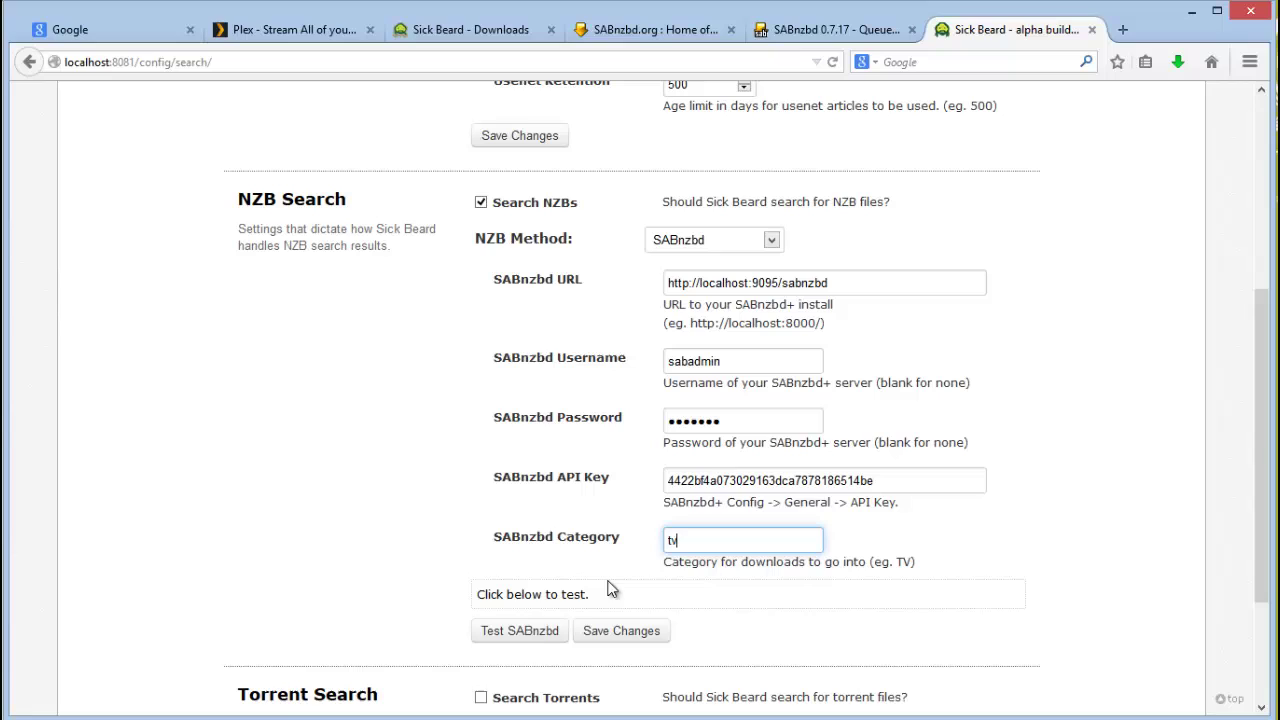
pyautogui.click(521, 638)
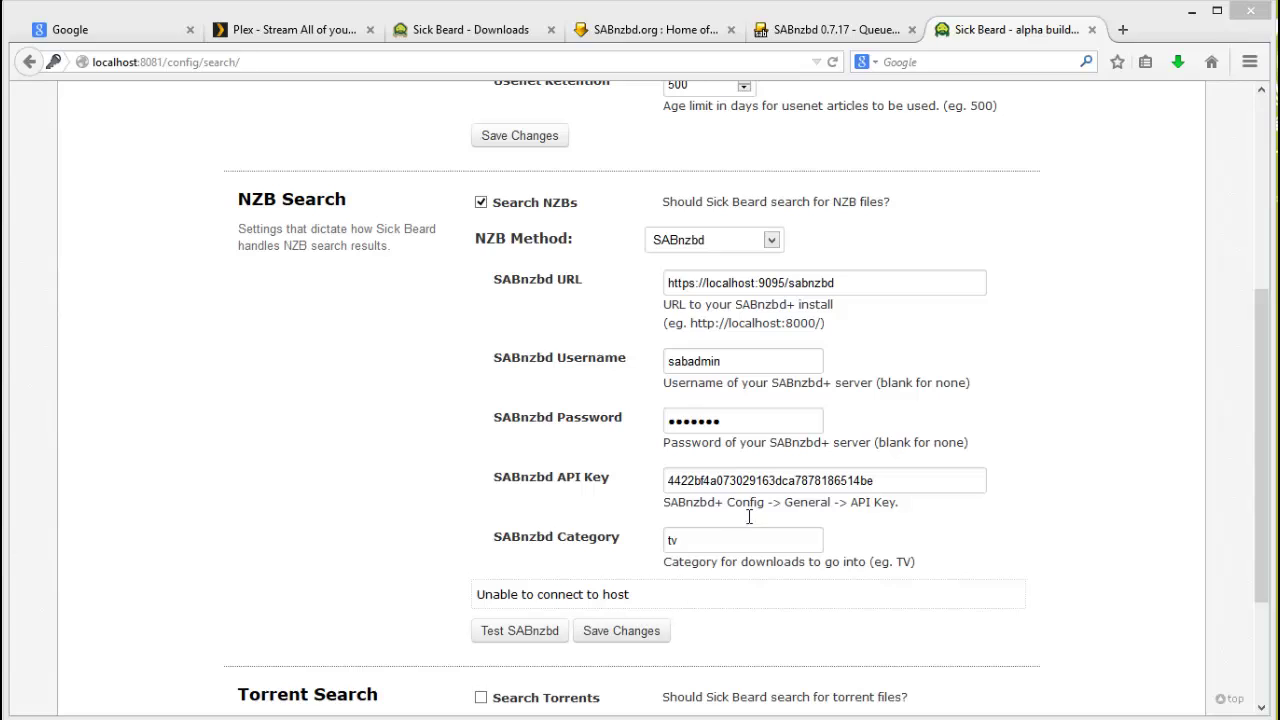
# Step: Change the SABnzbd URL port to 9090, retest successfully, and save the settings
pyautogui.click(786, 283)
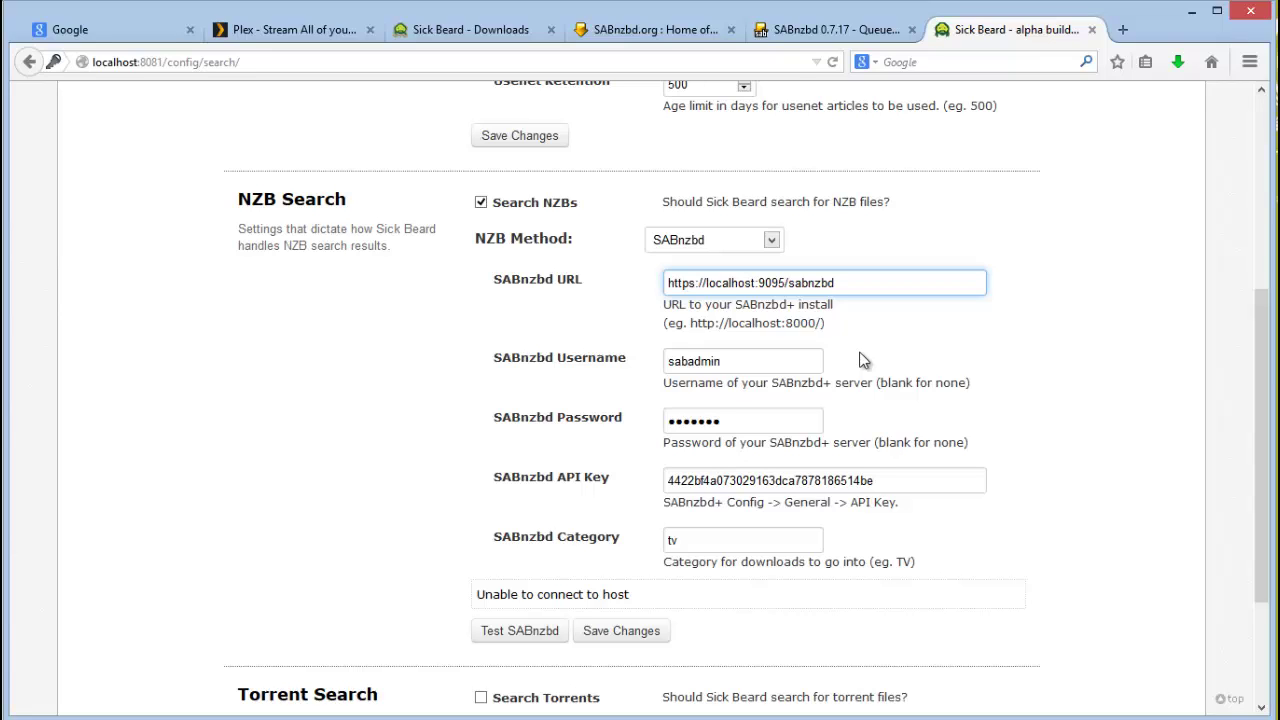
pyautogui.press('BackSpace')
pyautogui.write('0')
pyautogui.doubleClick(759, 283)
pyautogui.click(506, 639)
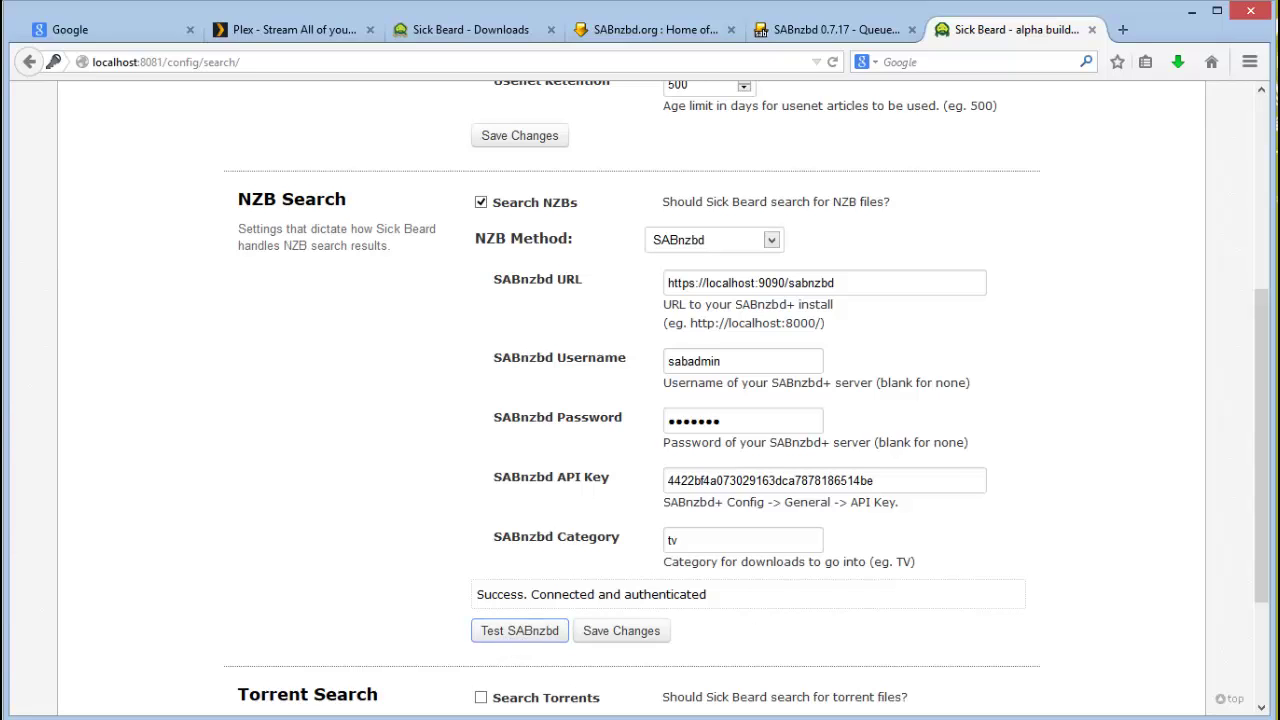
pyautogui.scroll(-3, 640, 400)
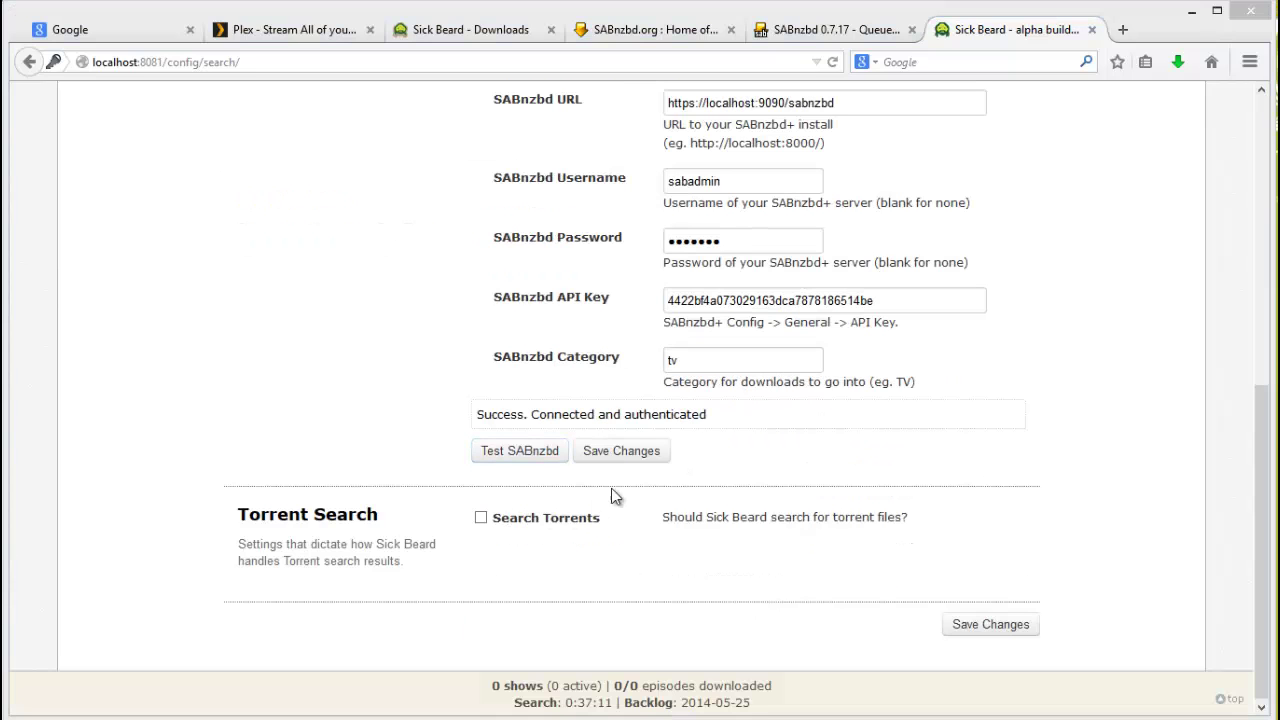
pyautogui.click(621, 451)
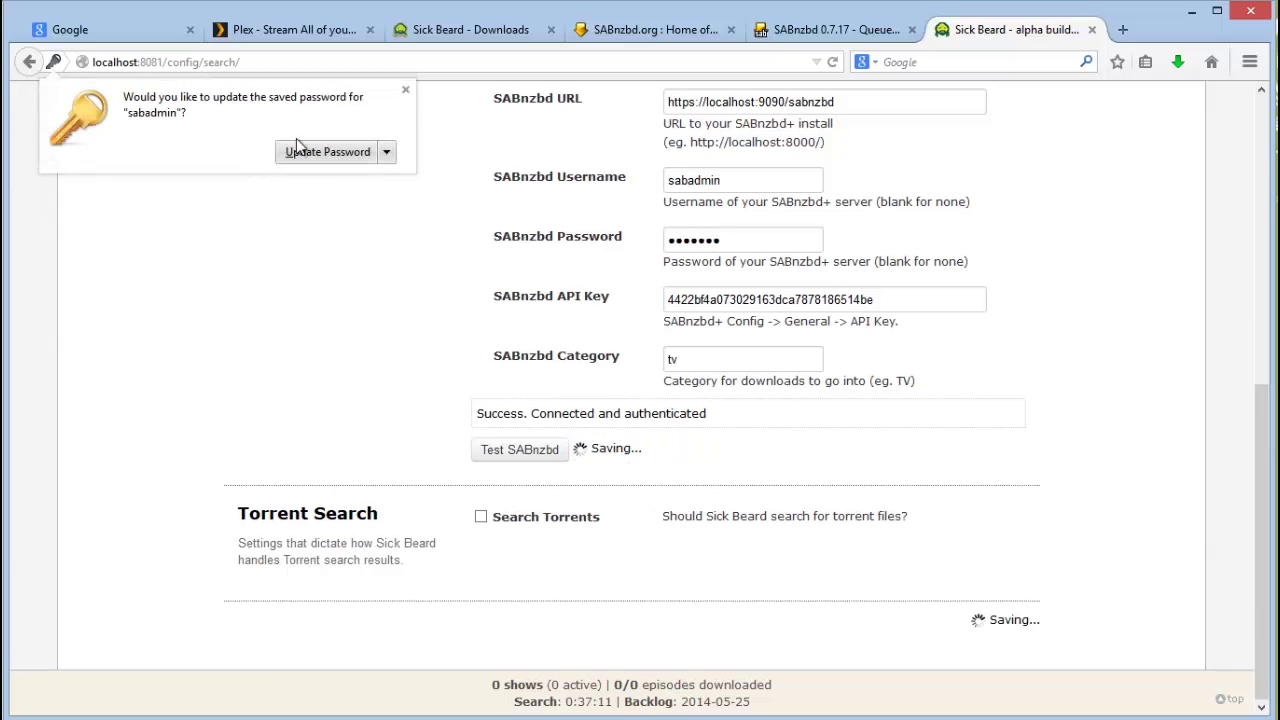
pyautogui.click(405, 91)
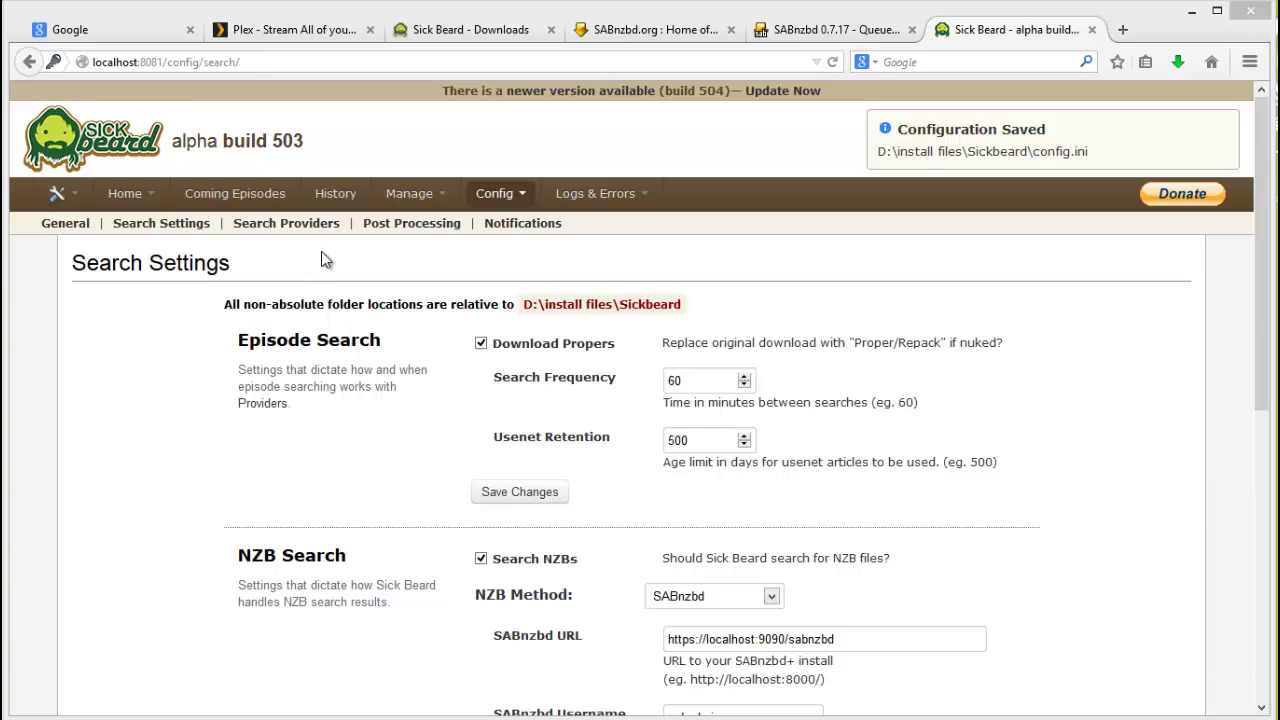
pyautogui.click(287, 225)
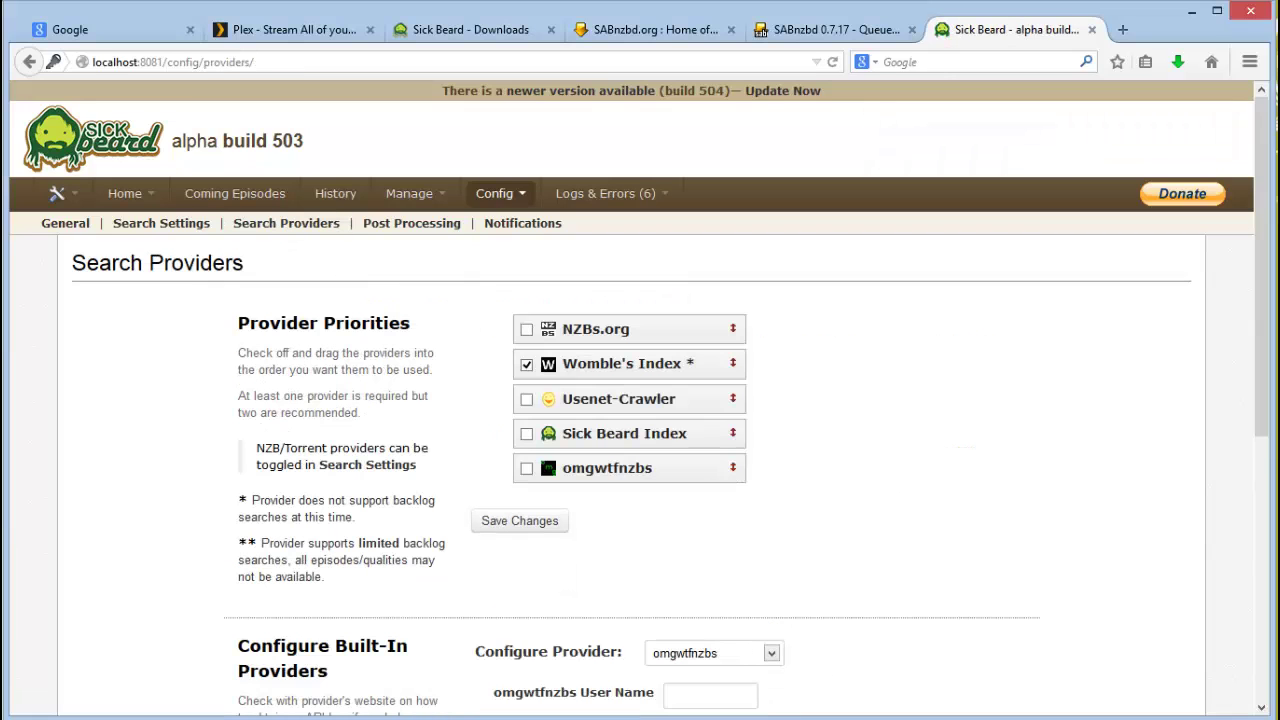
pyautogui.scroll(-1, 640, 400)
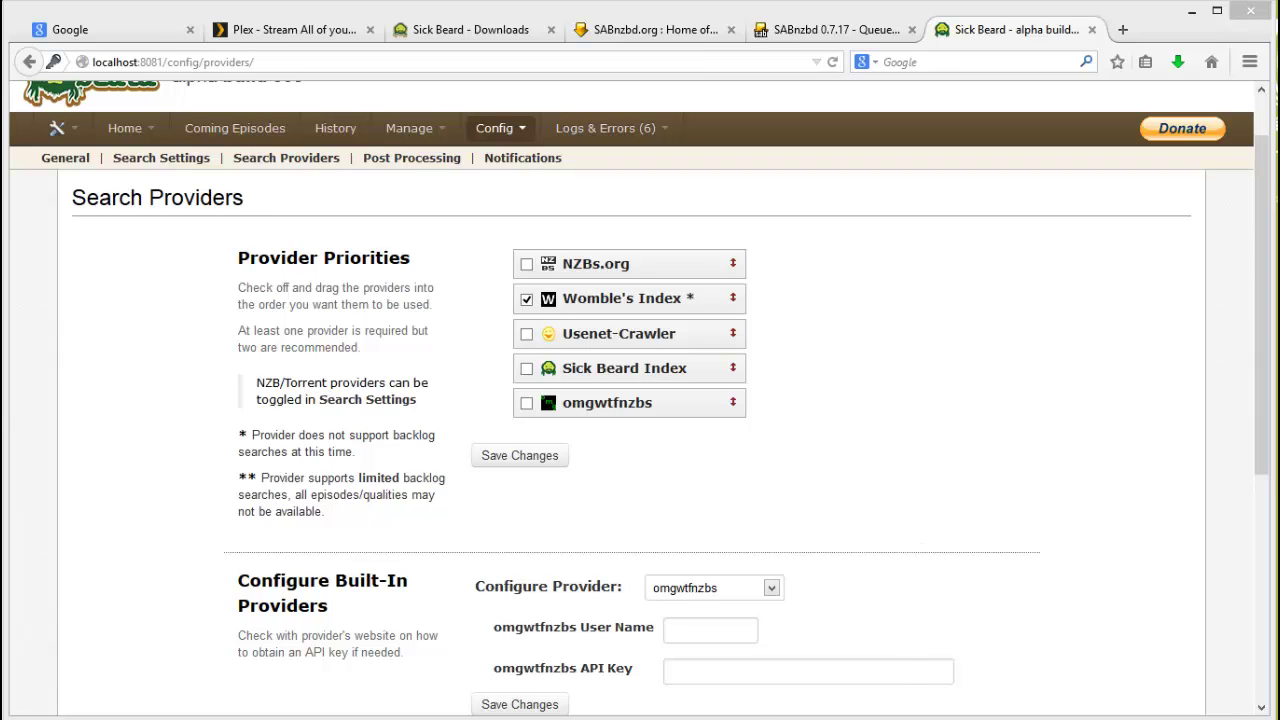
pyautogui.hotkey('alt', 'Tab')
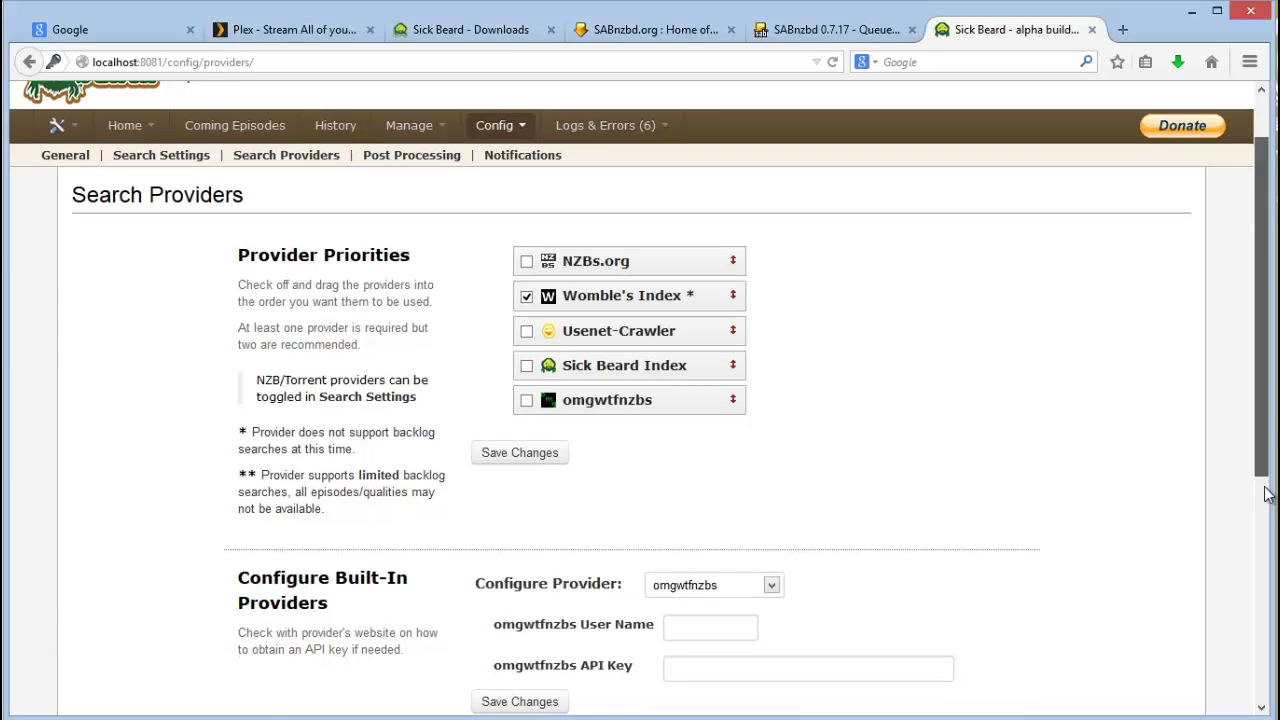
pyautogui.moveTo(1249, 434); pyautogui.dragTo(893, 469)
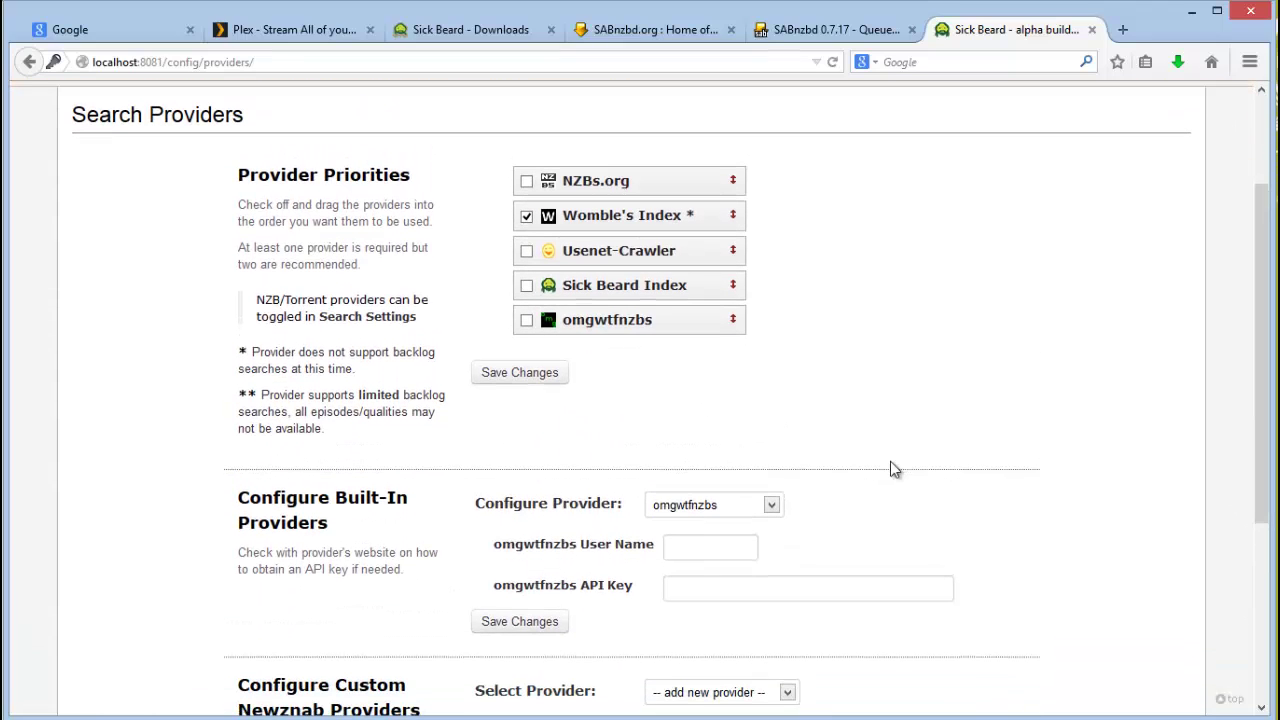
pyautogui.click(779, 507)
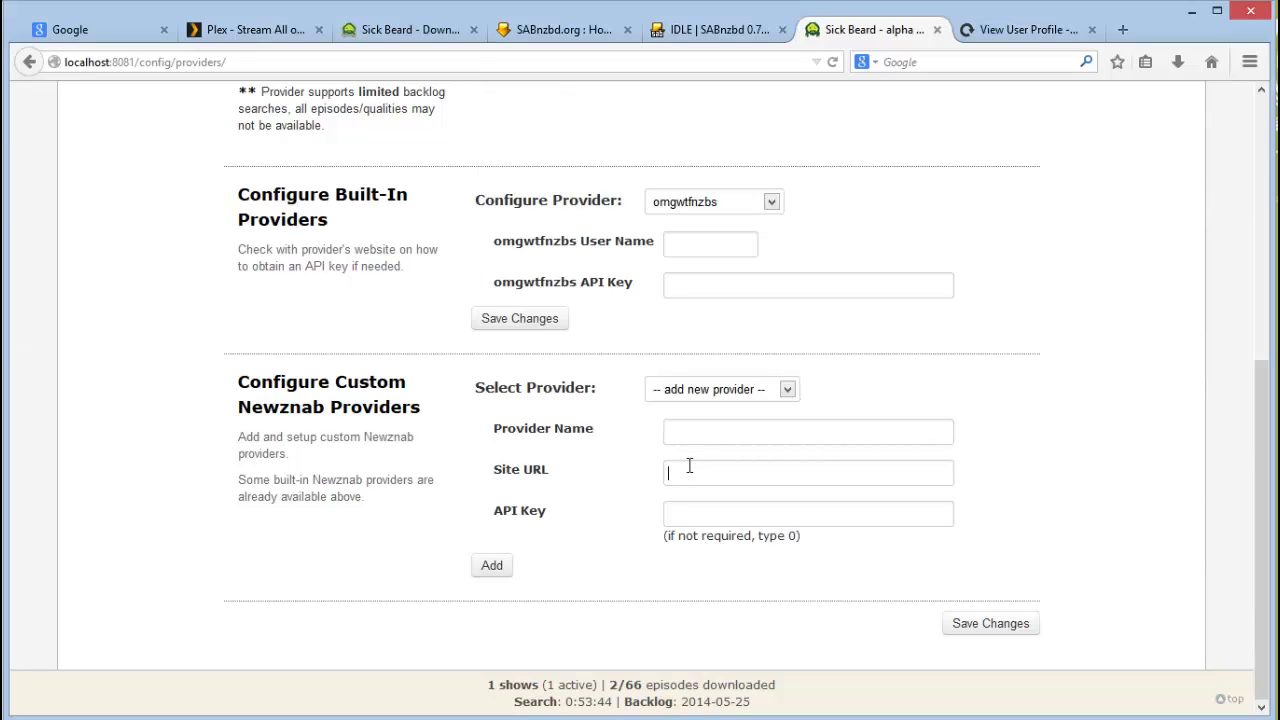
pyautogui.write('https://ssl.nzbsa.co.za/')
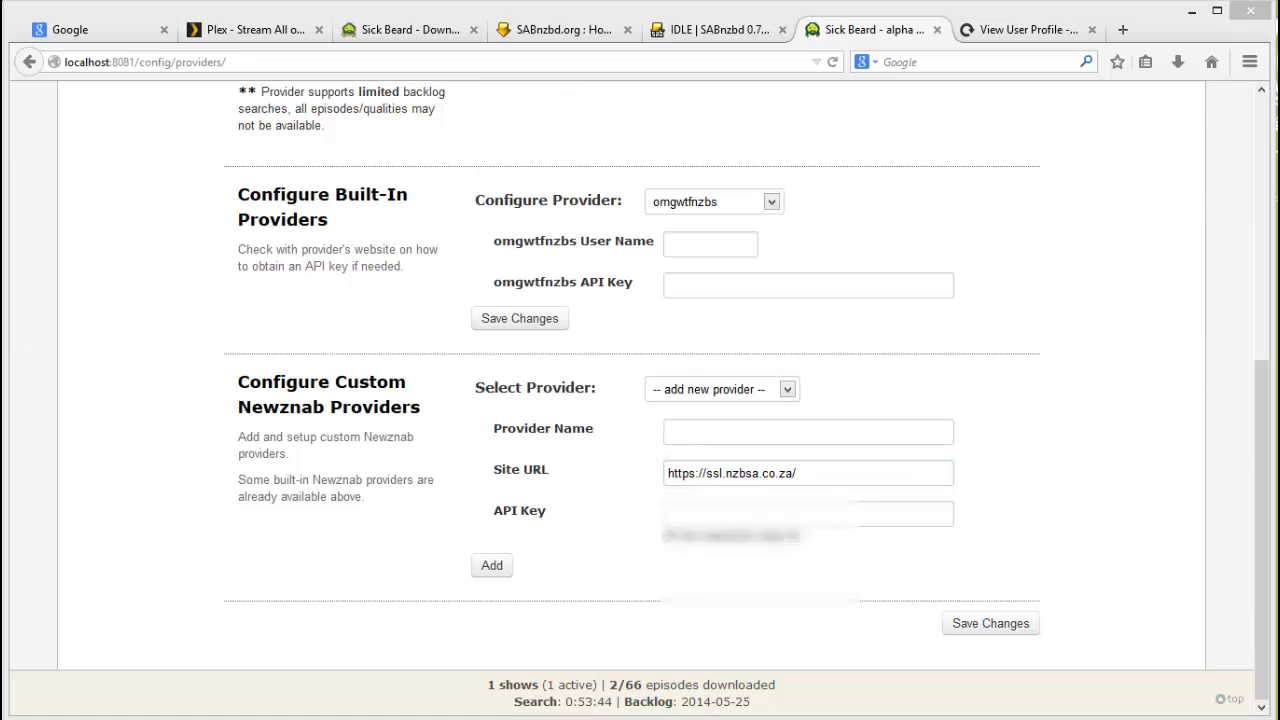
pyautogui.click(863, 513)
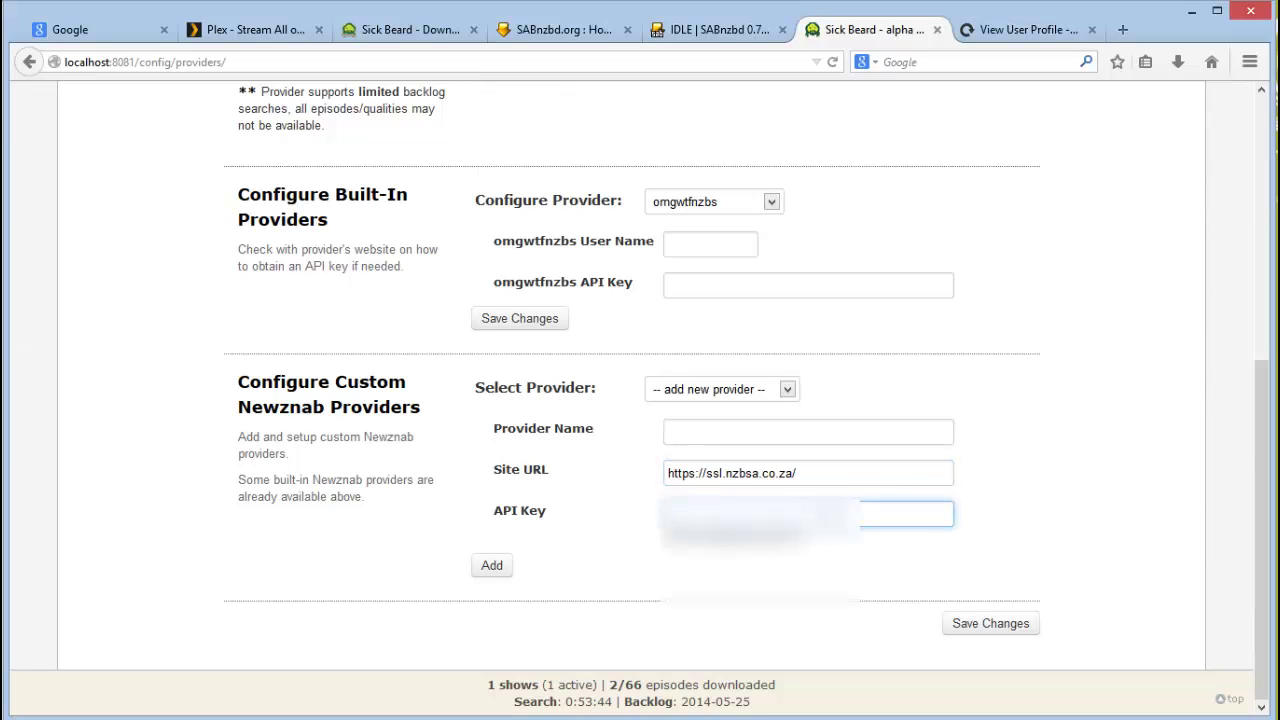
pyautogui.hotkey('ctrl', 'v')
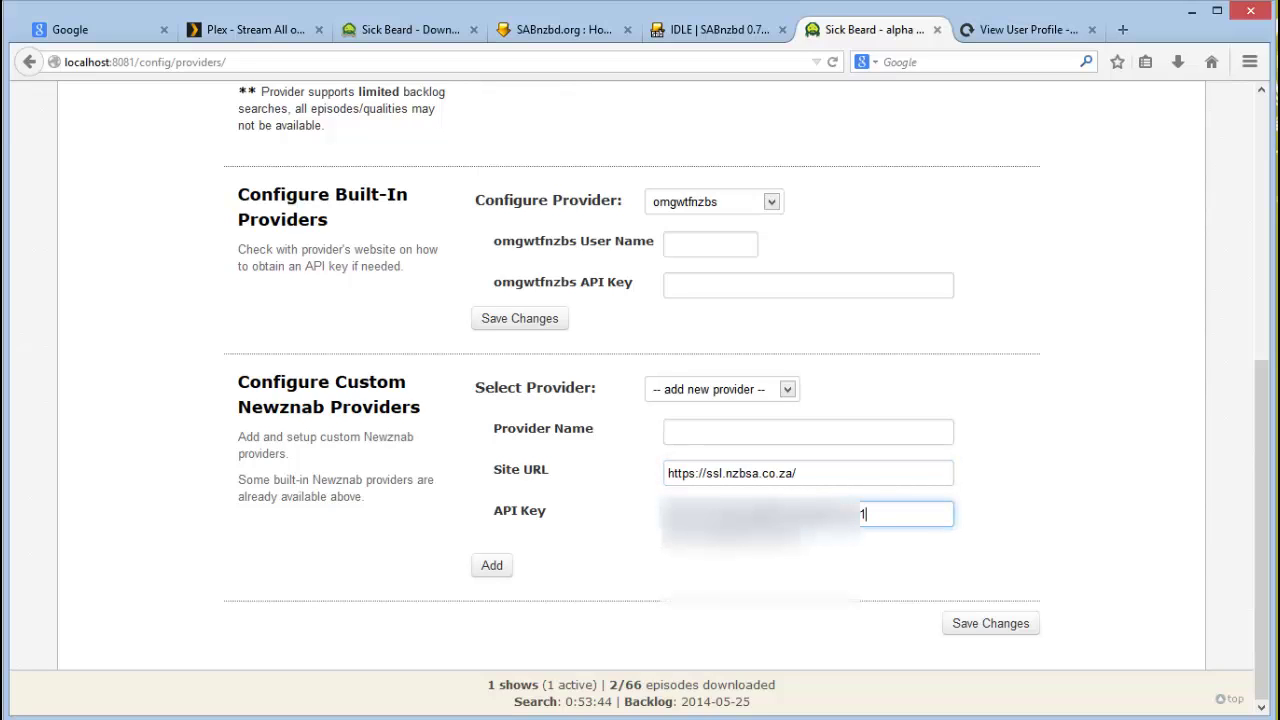
pyautogui.click(825, 430)
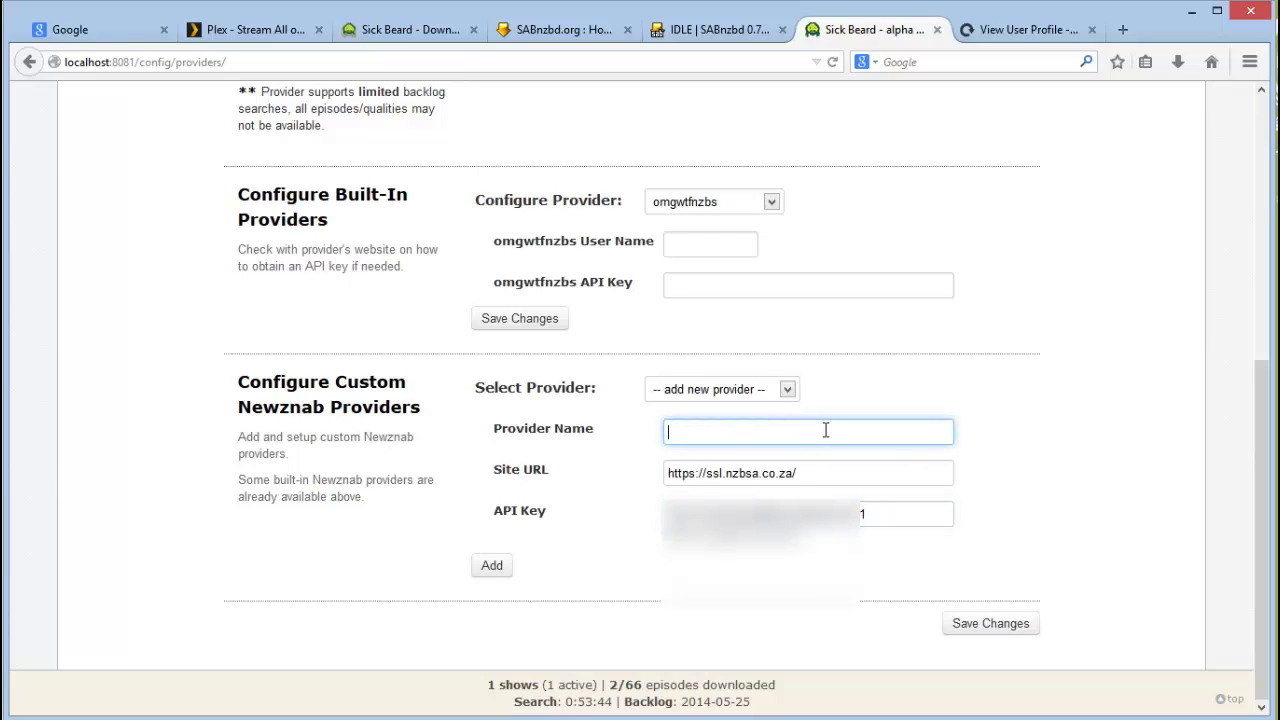
pyautogui.write('nzbSA')
pyautogui.click(491, 574)
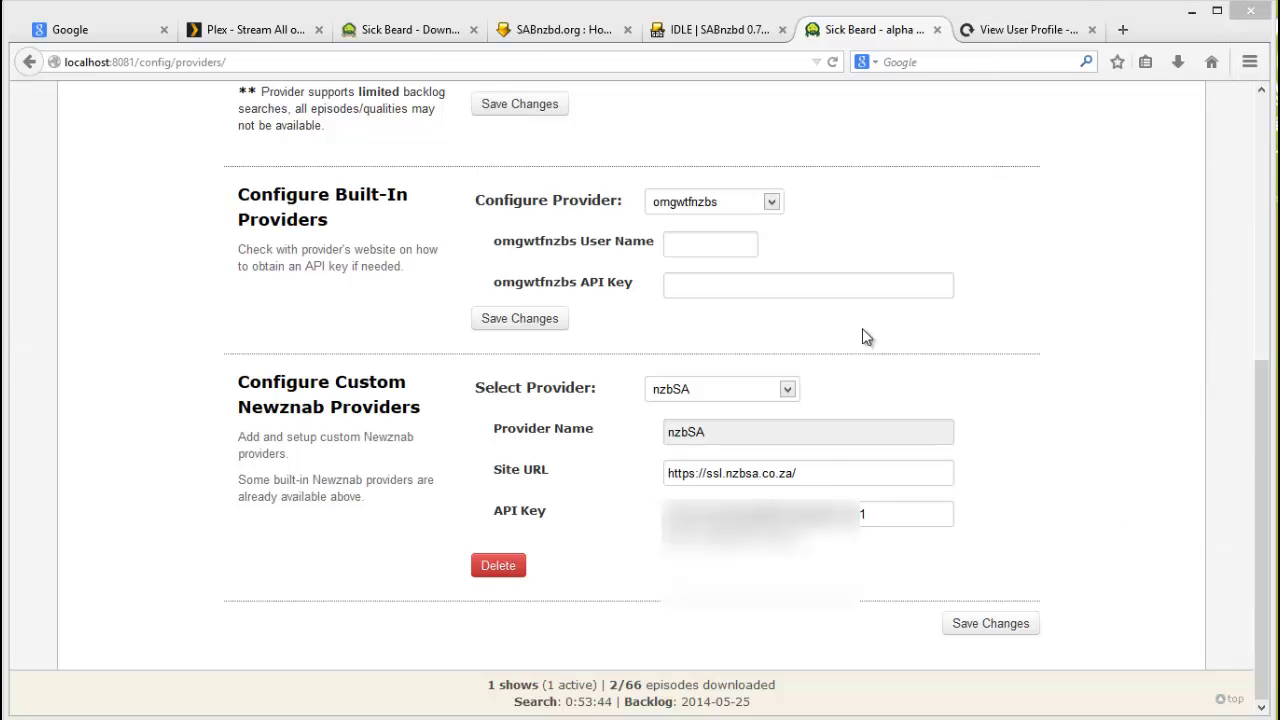
pyautogui.moveTo(1262, 502)
pyautogui.mouseDown()
pyautogui.moveTo(1262, 428)
pyautogui.moveTo(1257, 477)
pyautogui.mouseUp()
pyautogui.click(789, 432)
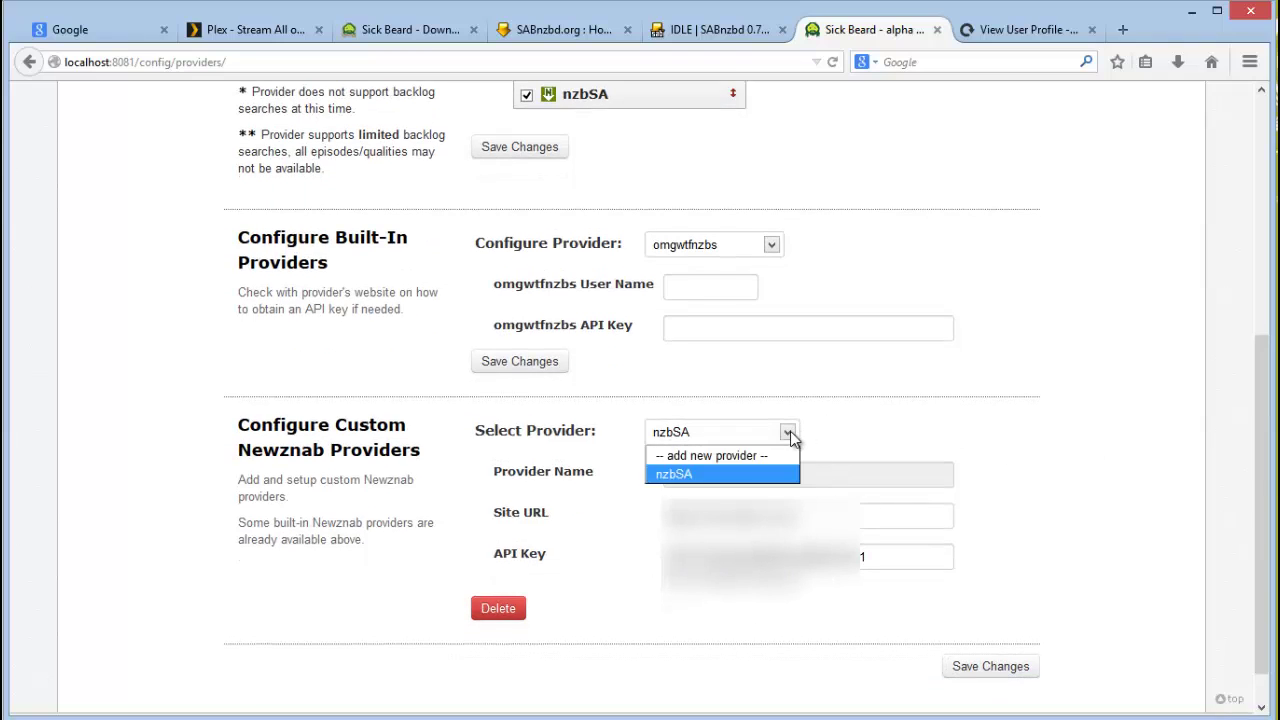
pyautogui.click(771, 453)
pyautogui.click(771, 473)
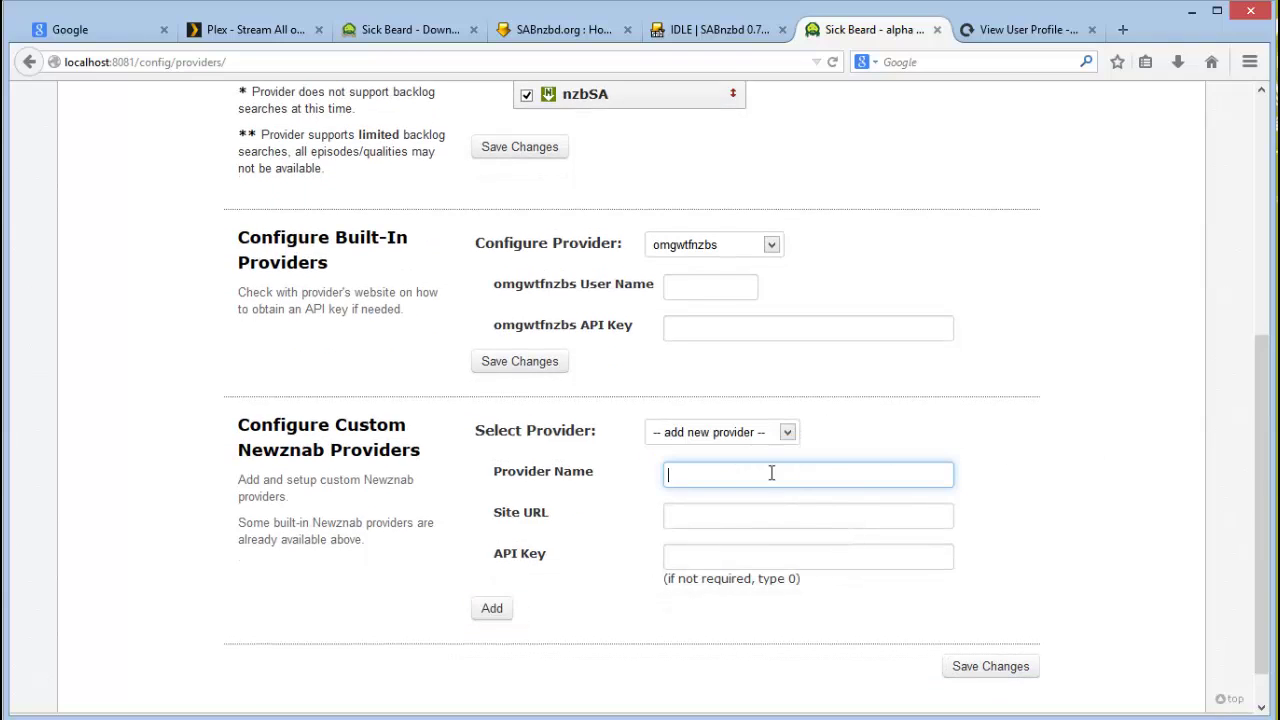
pyautogui.write('O')
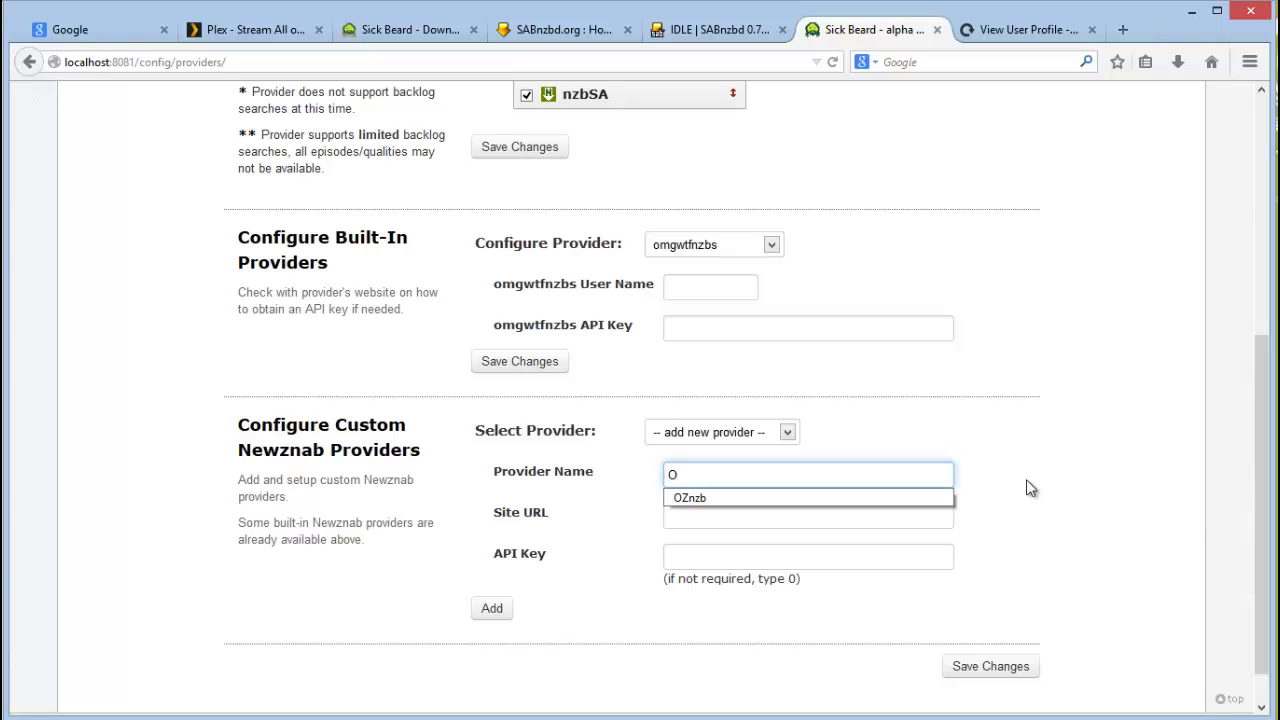
pyautogui.click(926, 499)
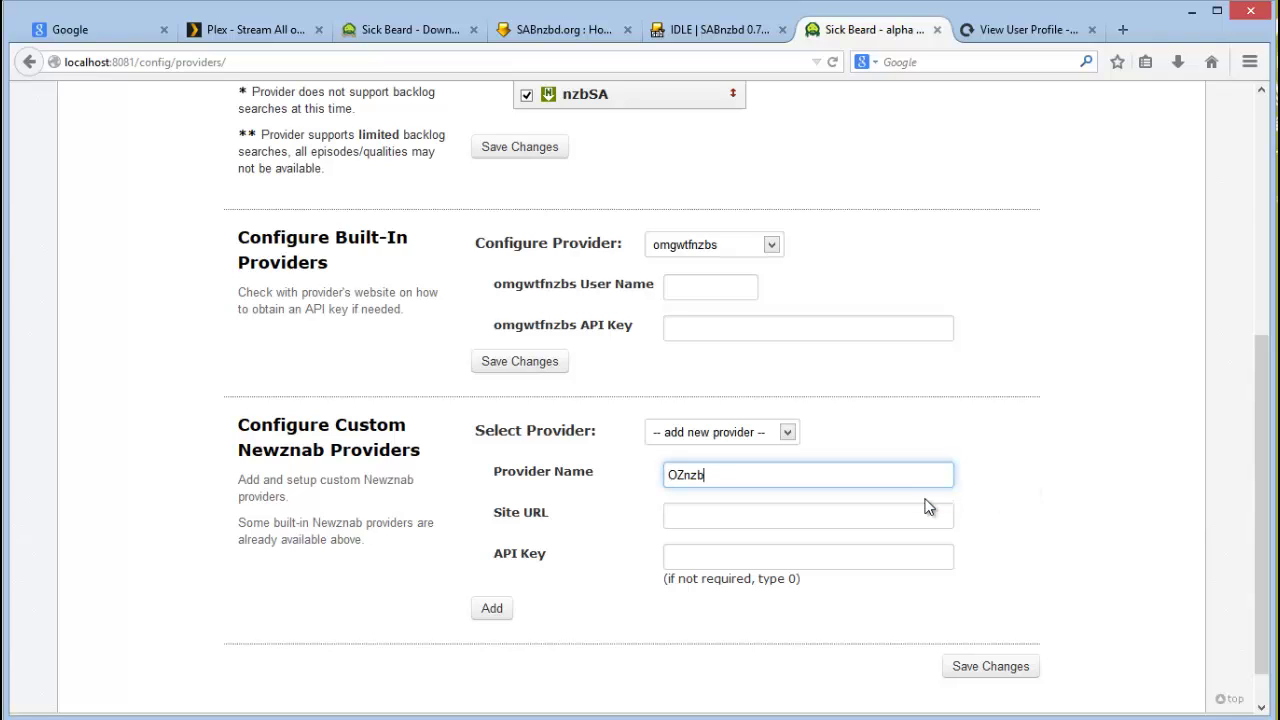
pyautogui.click(922, 514)
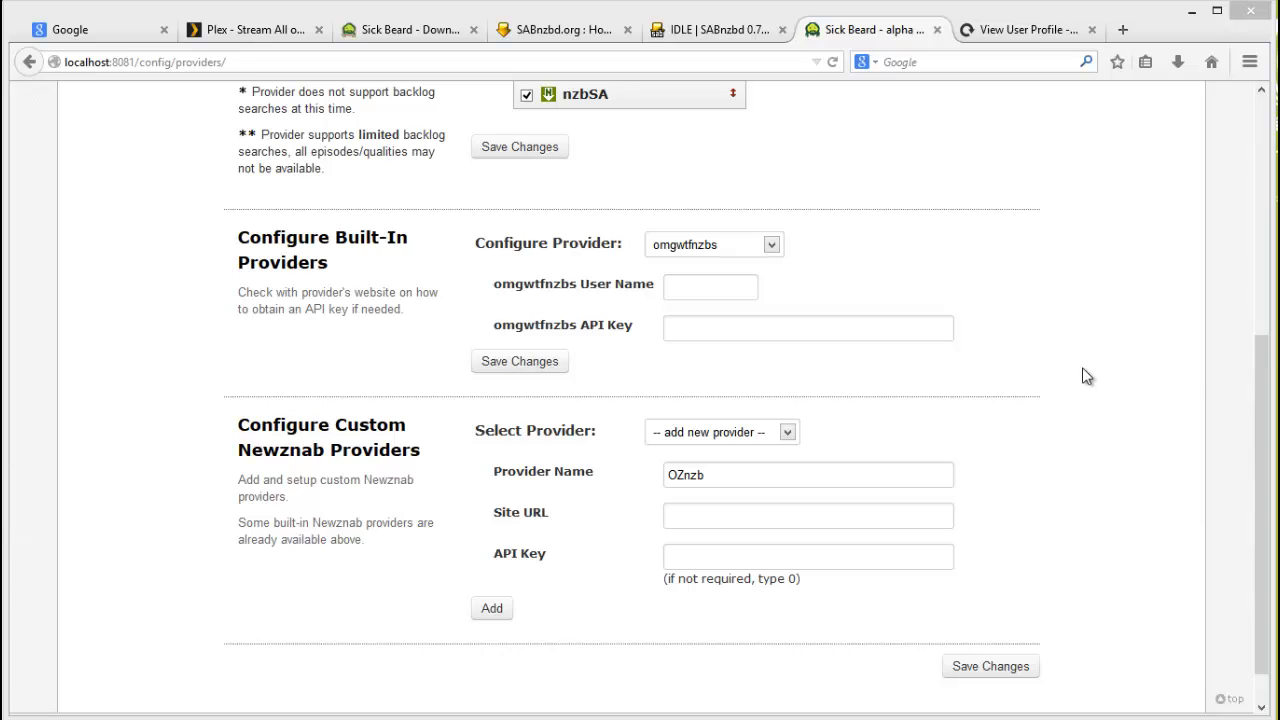
pyautogui.click(690, 516)
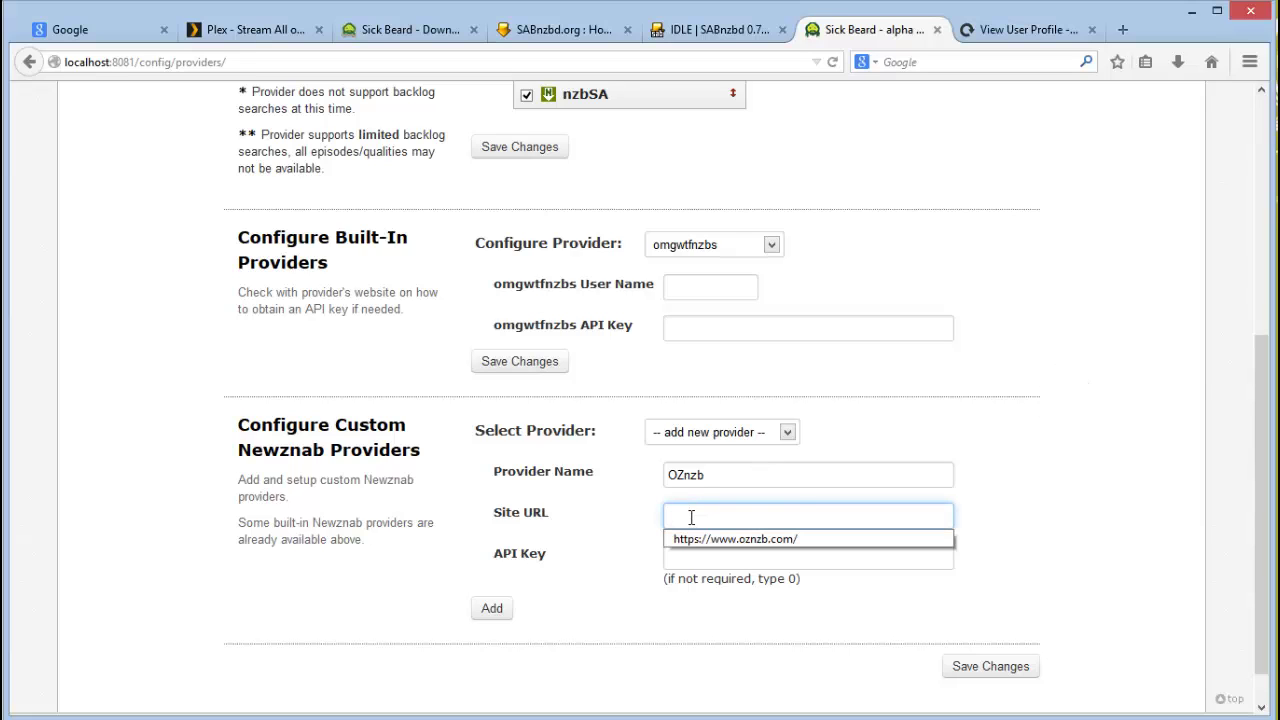
pyautogui.click(948, 548)
# Step: Paste OZnzb's API key, add the provider, dismiss the duplicate-name alert, and save
pyautogui.click(752, 546)
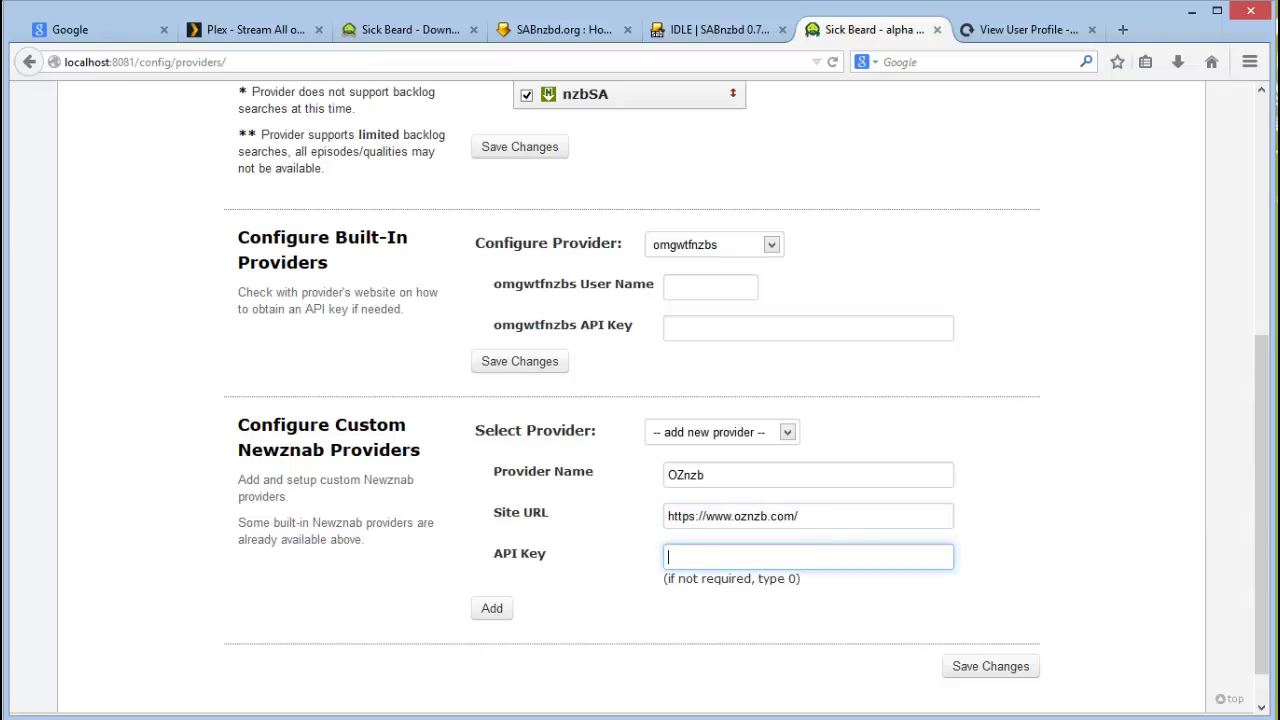
pyautogui.hotkey('ctrl', 'v')
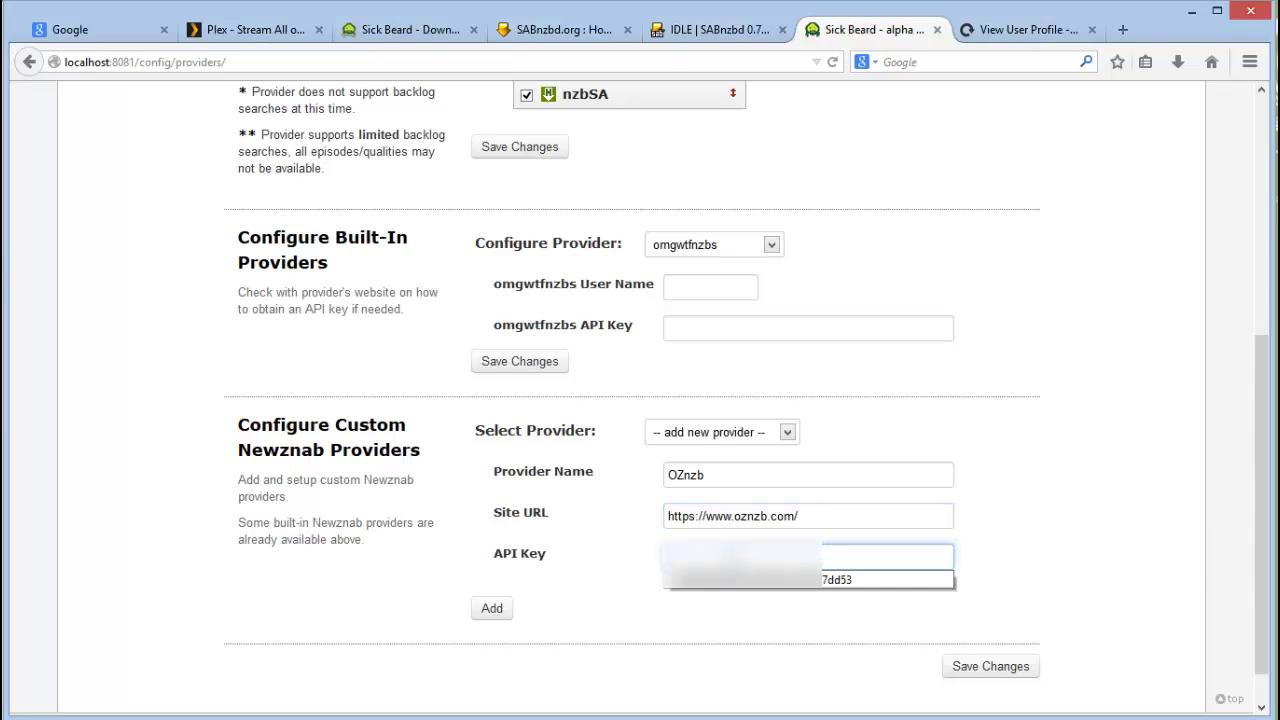
pyautogui.click(646, 623)
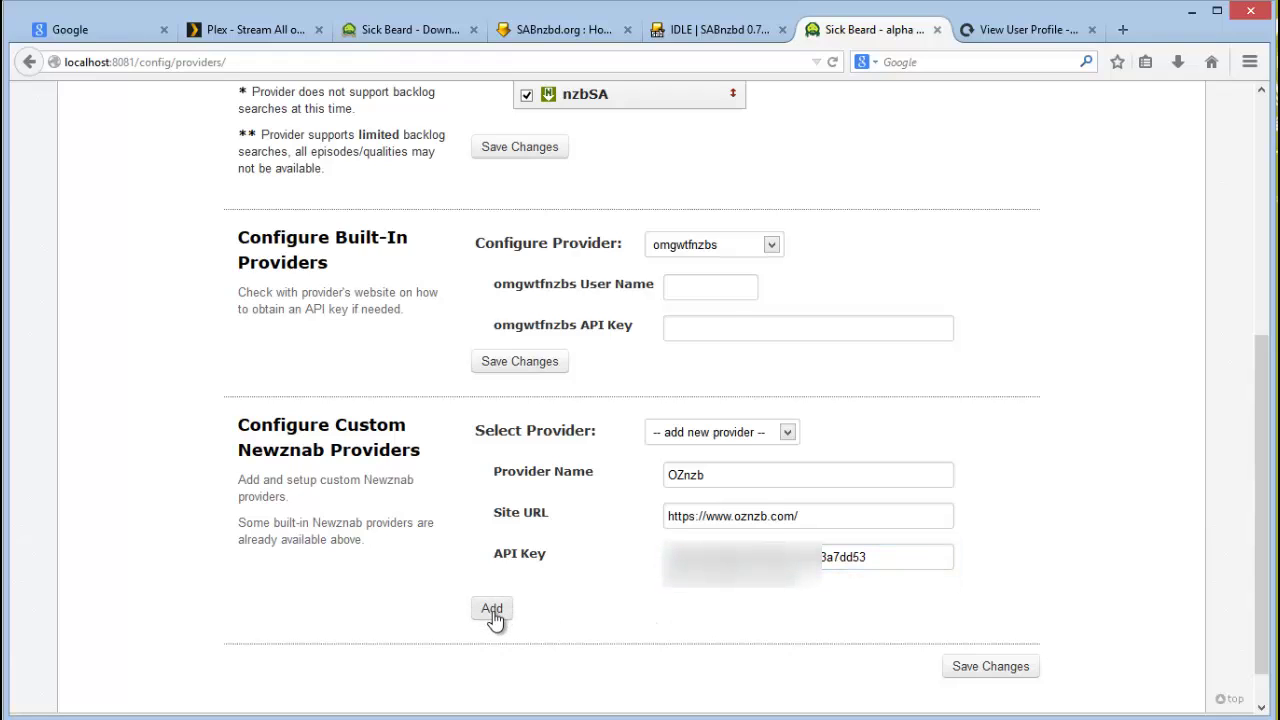
pyautogui.click(492, 610)
pyautogui.click(699, 354)
pyautogui.click(976, 669)
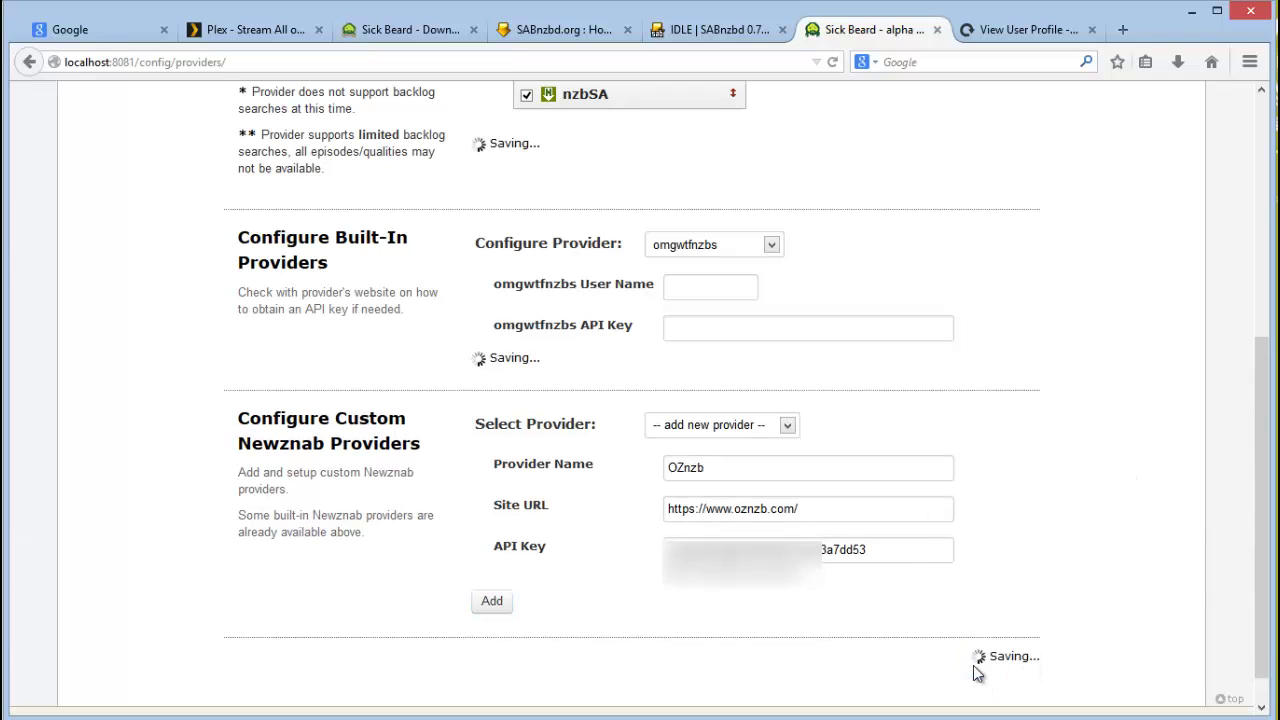
# Step: Drag OZnzb to the top and nzbSA second in Provider Priorities, then save
pyautogui.moveTo(1272, 627); pyautogui.dragTo(1266, 377)
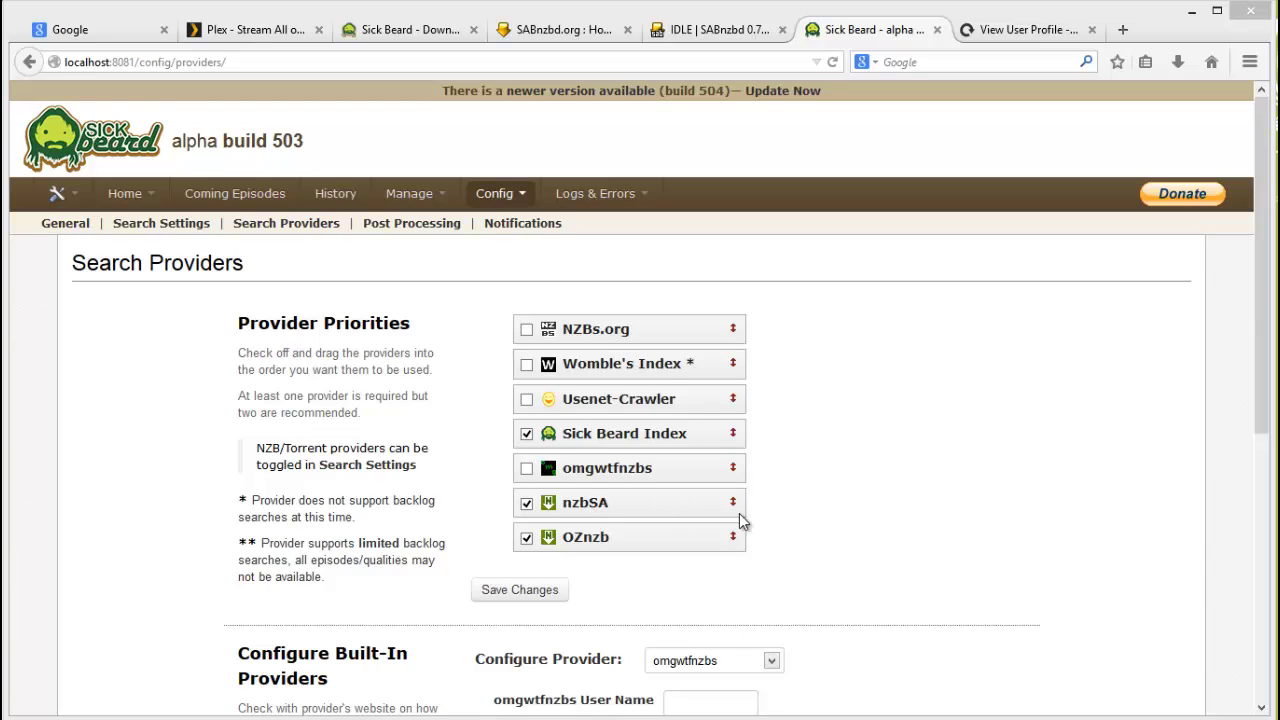
pyautogui.moveTo(733, 505); pyautogui.dragTo(728, 330)
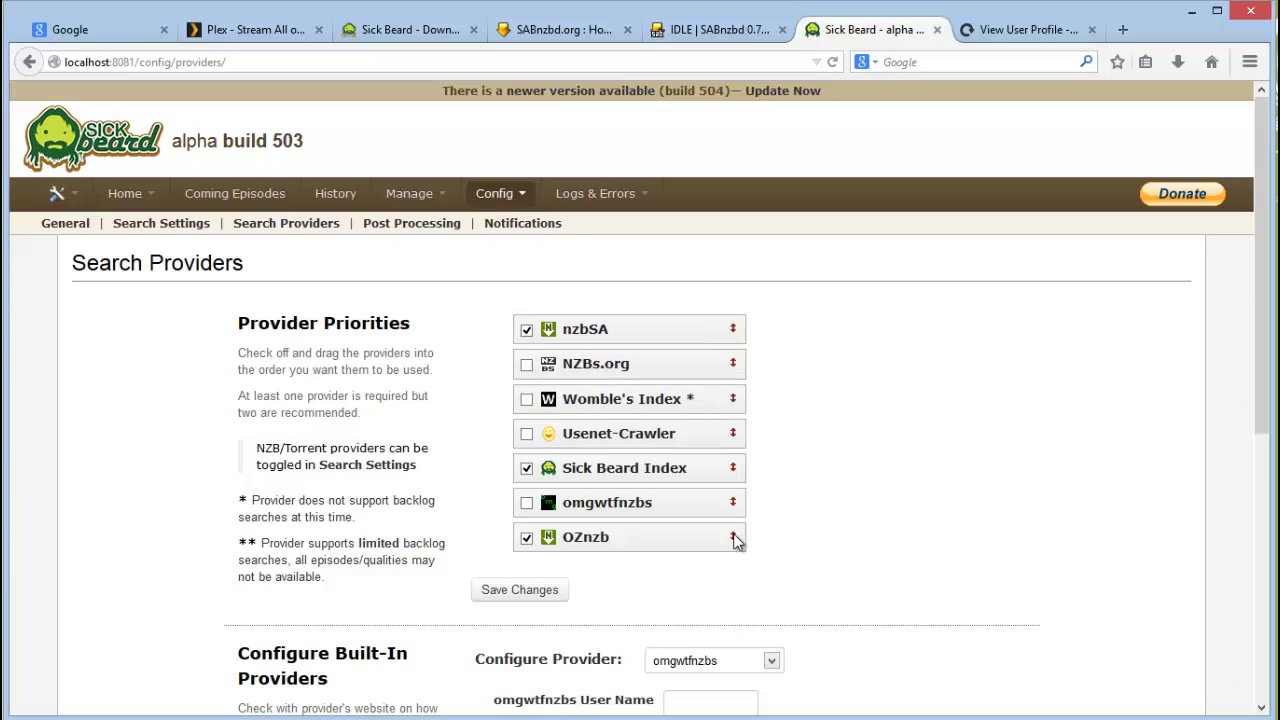
pyautogui.moveTo(733, 537); pyautogui.dragTo(736, 347)
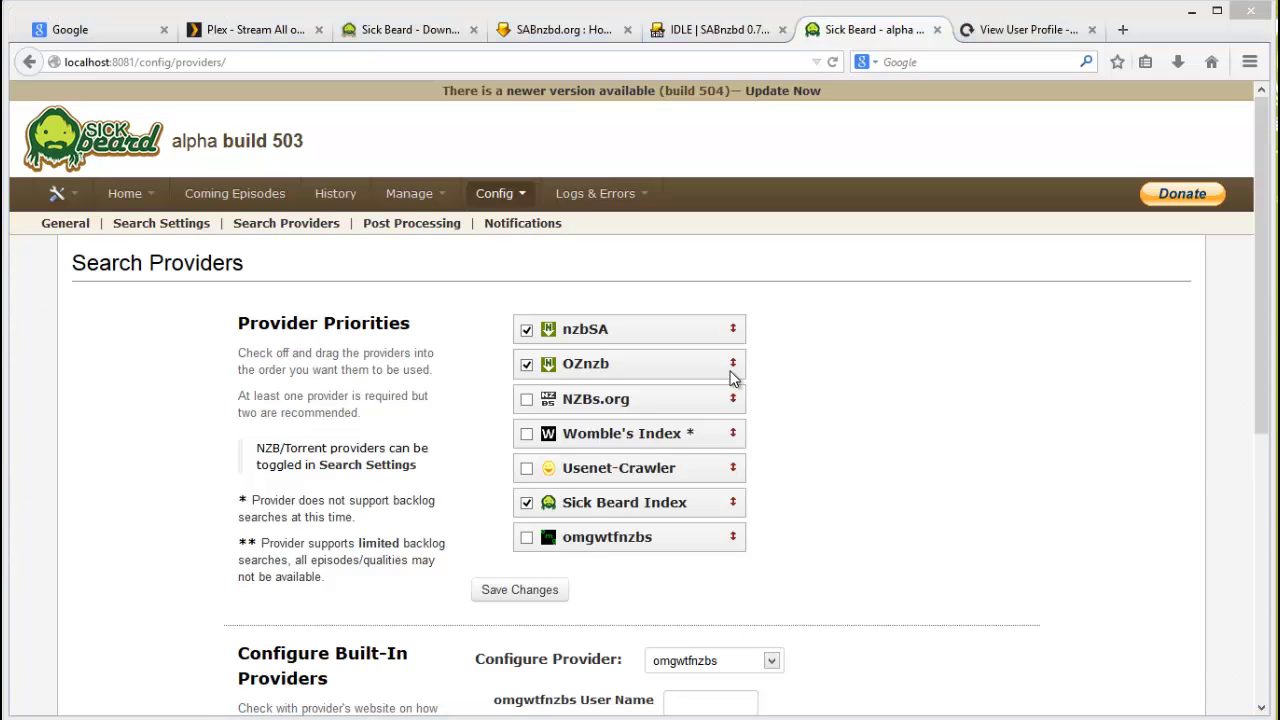
pyautogui.moveTo(733, 365); pyautogui.dragTo(735, 333)
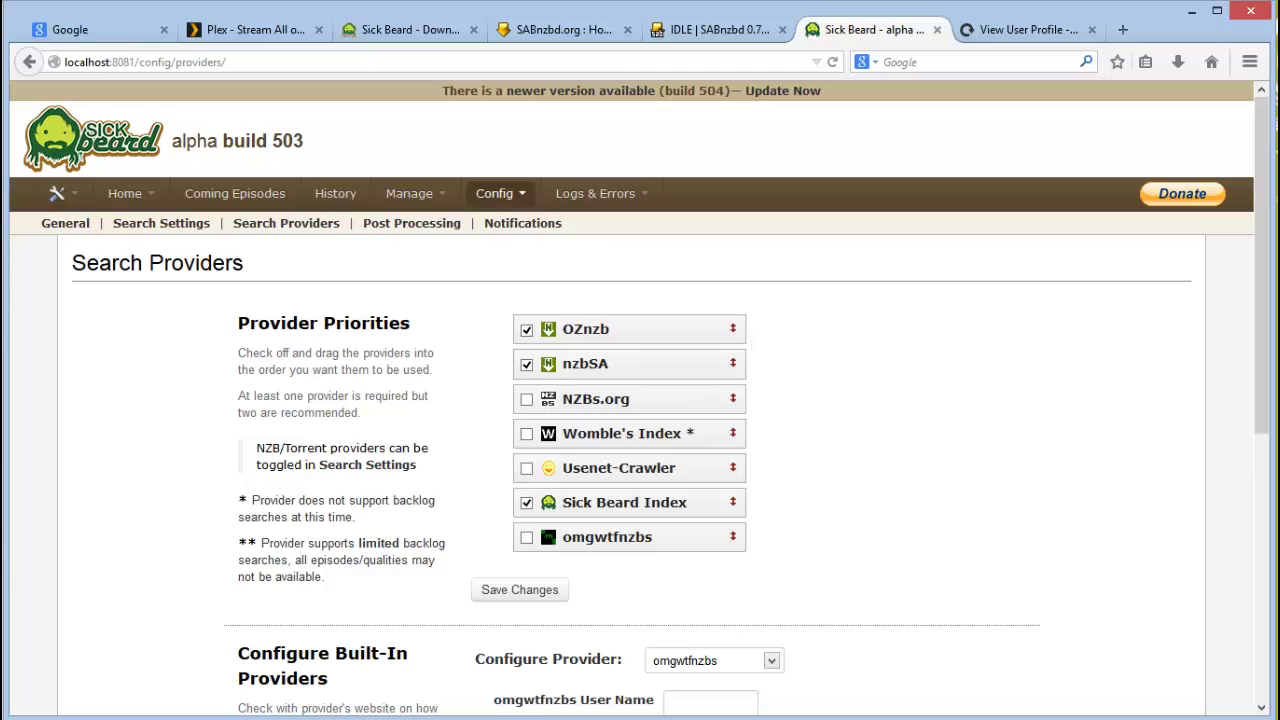
pyautogui.click(500, 594)
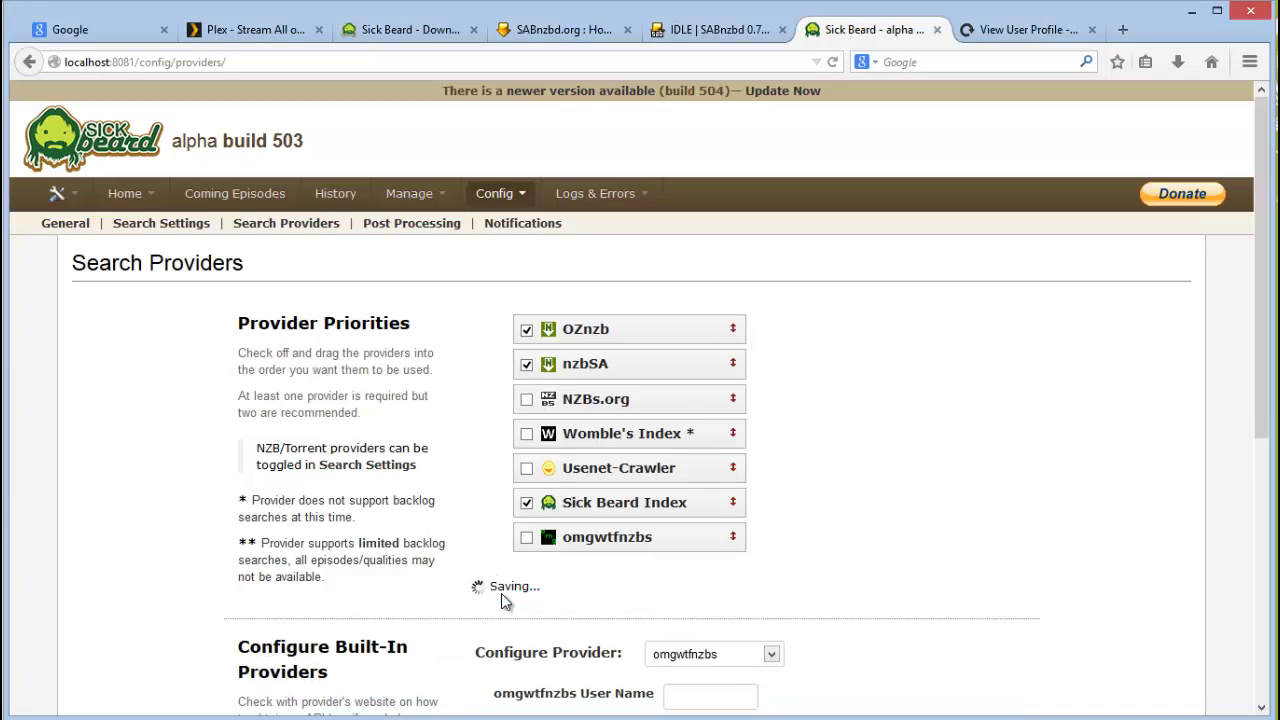
# Step: On Post Processing, uncheck Keep Original Files, check Move Associated Files, and save
pyautogui.click(410, 224)
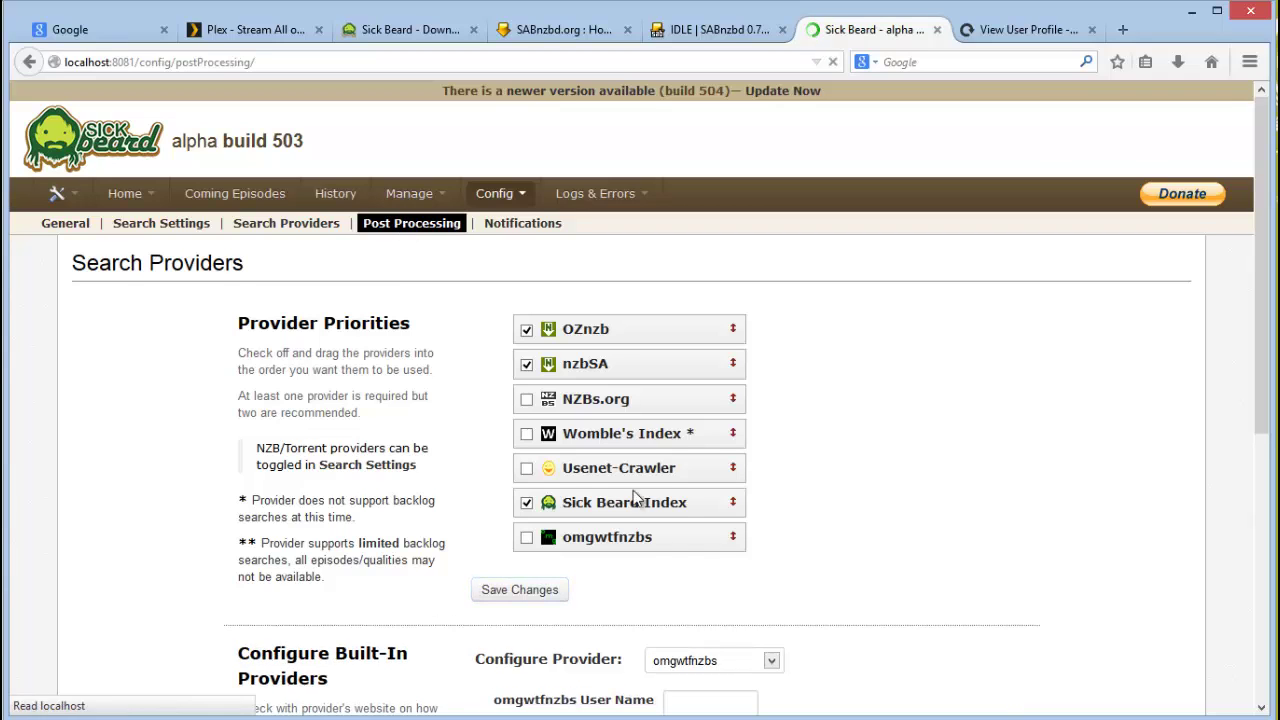
pyautogui.scroll(-3, 1148, 658)
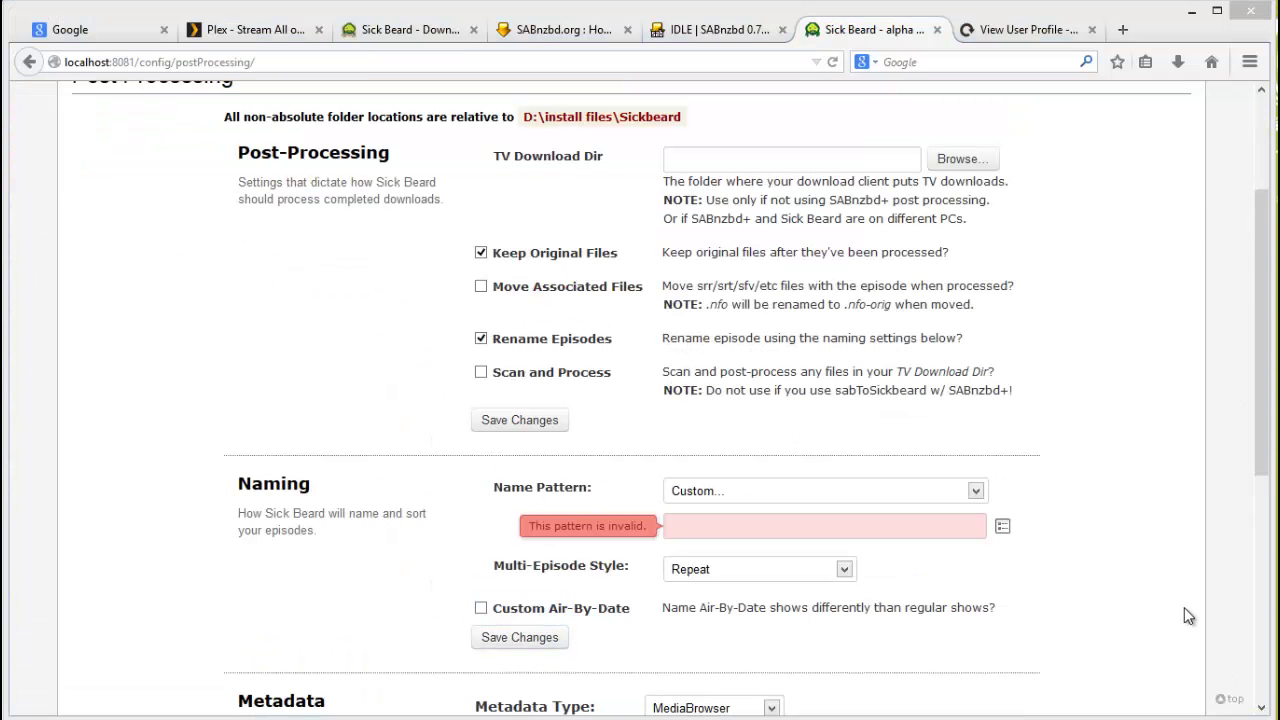
pyautogui.moveTo(1262, 463); pyautogui.dragTo(1262, 404)
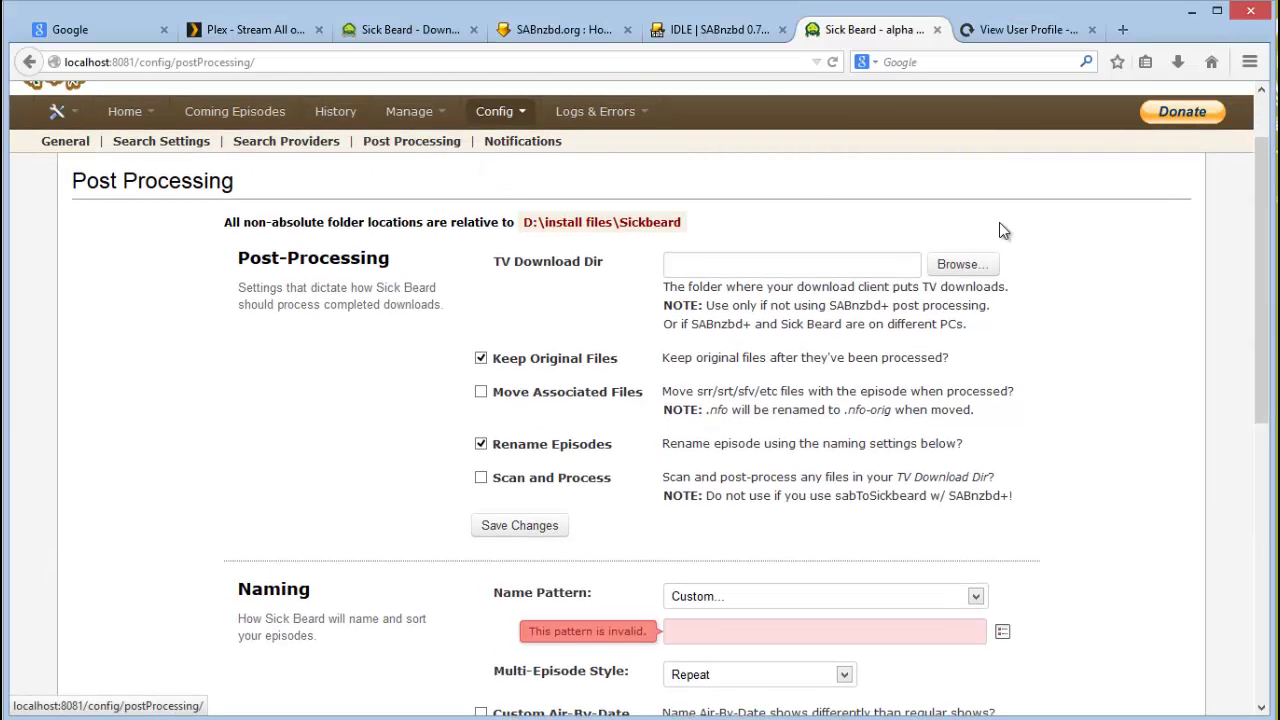
pyautogui.moveTo(1262, 178); pyautogui.dragTo(1263, 203)
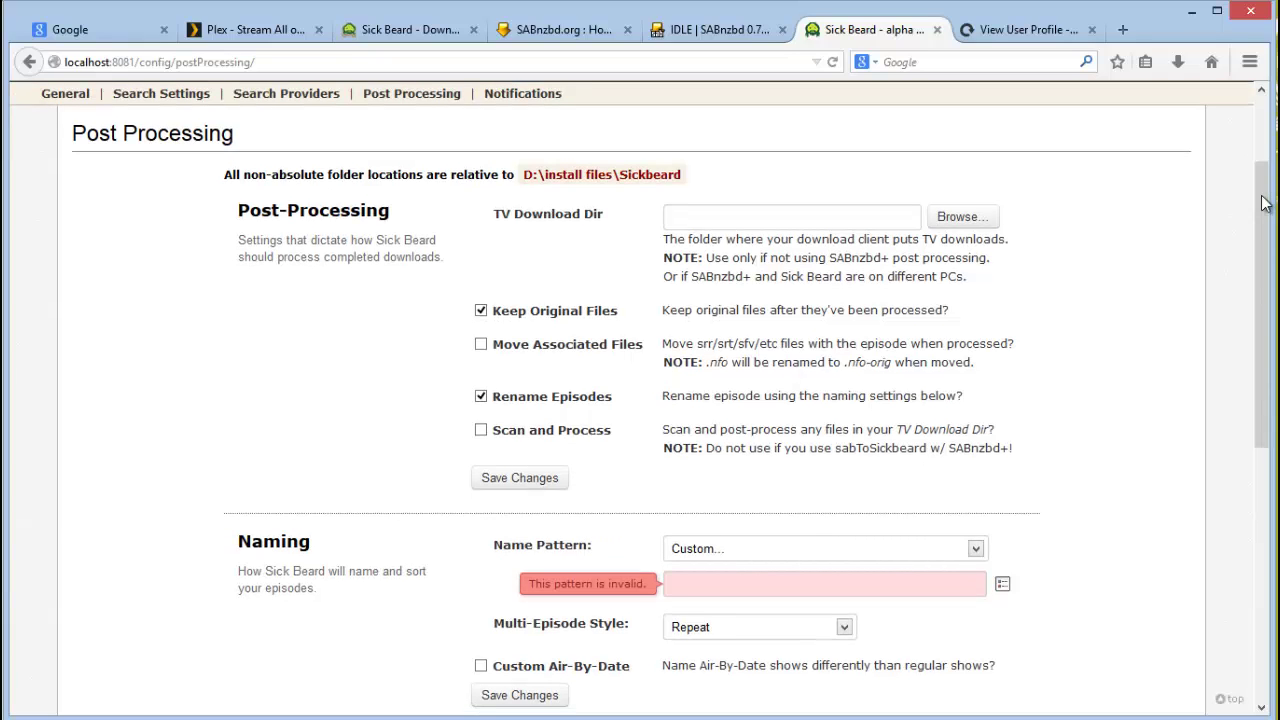
pyautogui.scroll(-1, 1262, 203)
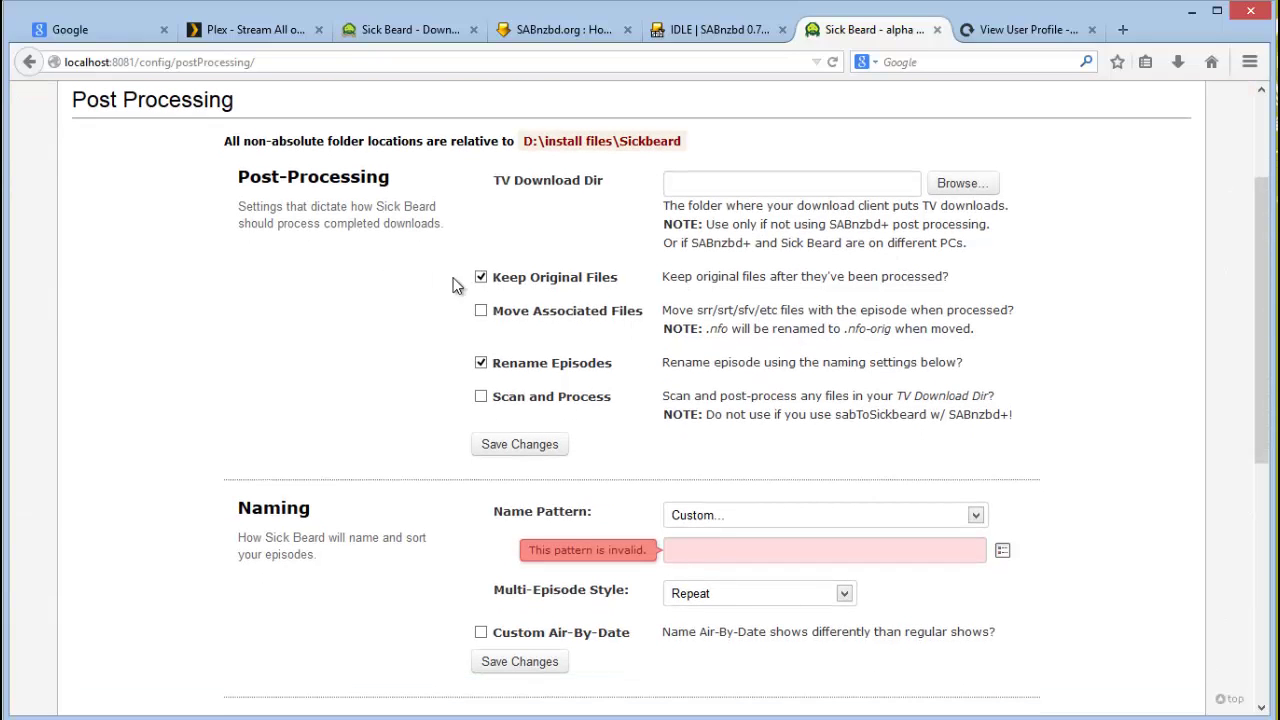
pyautogui.click(481, 278)
pyautogui.click(481, 313)
pyautogui.click(761, 184)
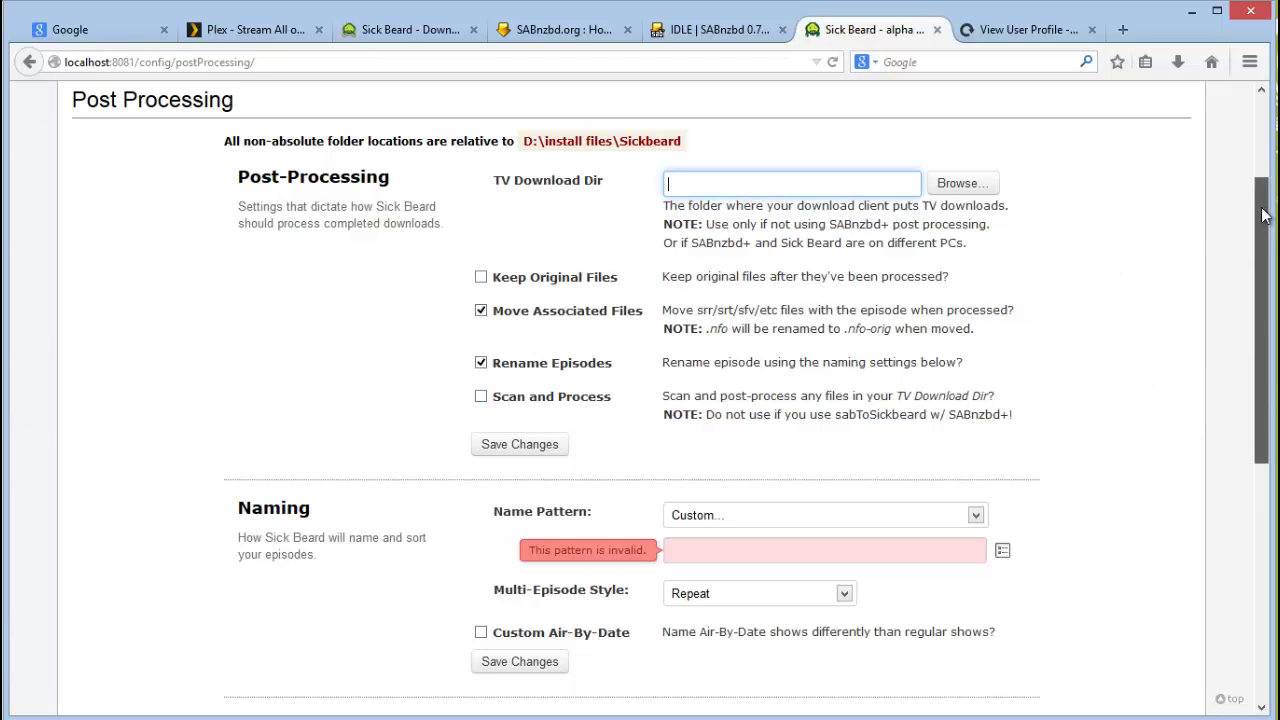
pyautogui.moveTo(1263, 212); pyautogui.dragTo(1265, 230)
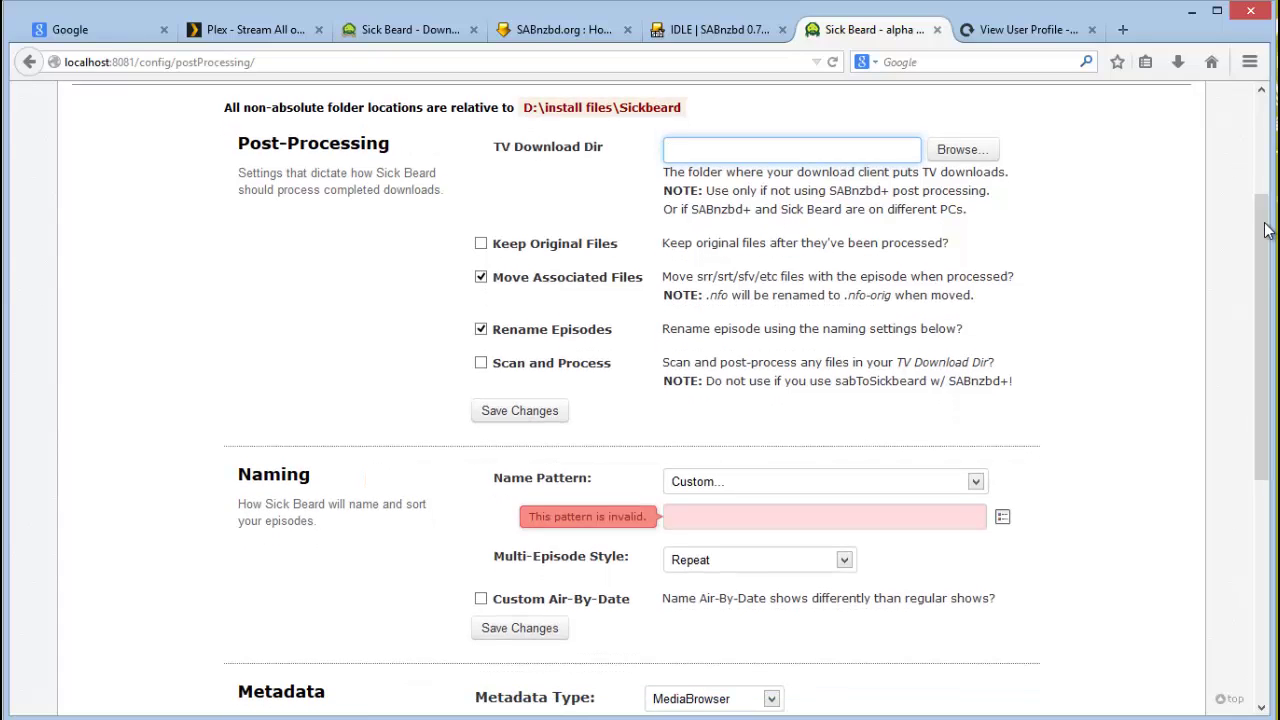
pyautogui.moveTo(1265, 230); pyautogui.dragTo(1265, 233)
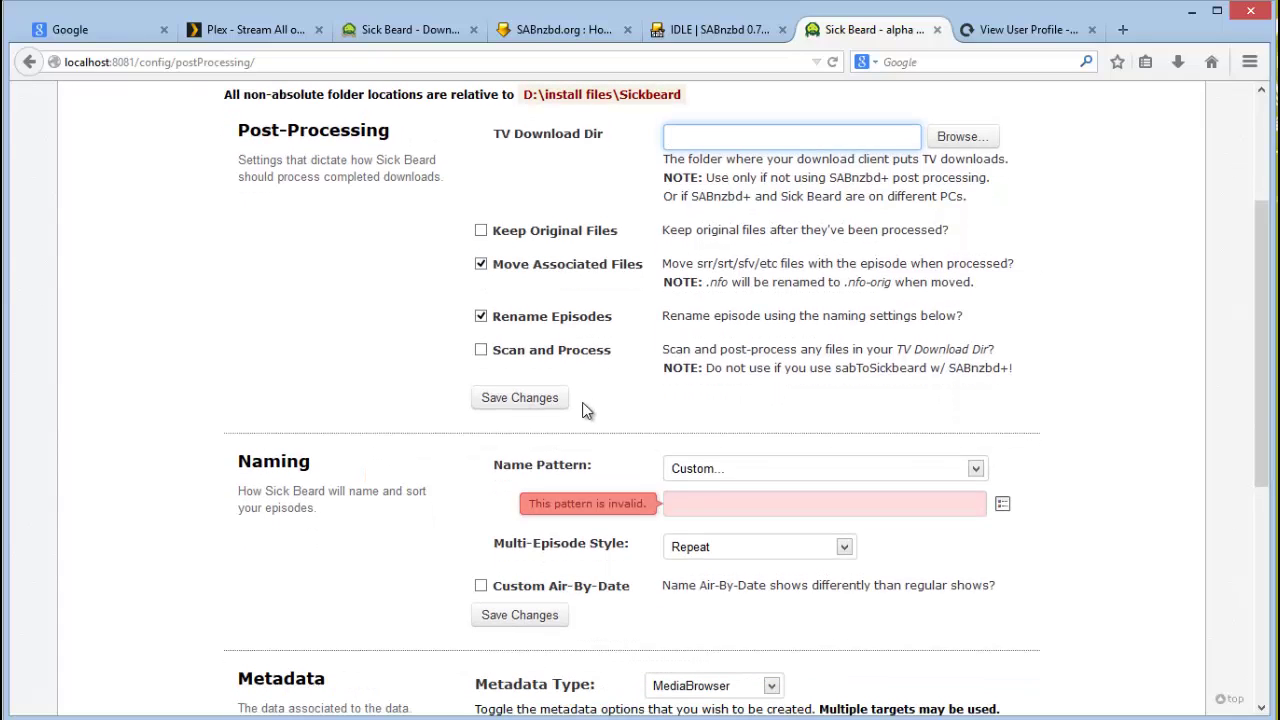
pyautogui.click(547, 398)
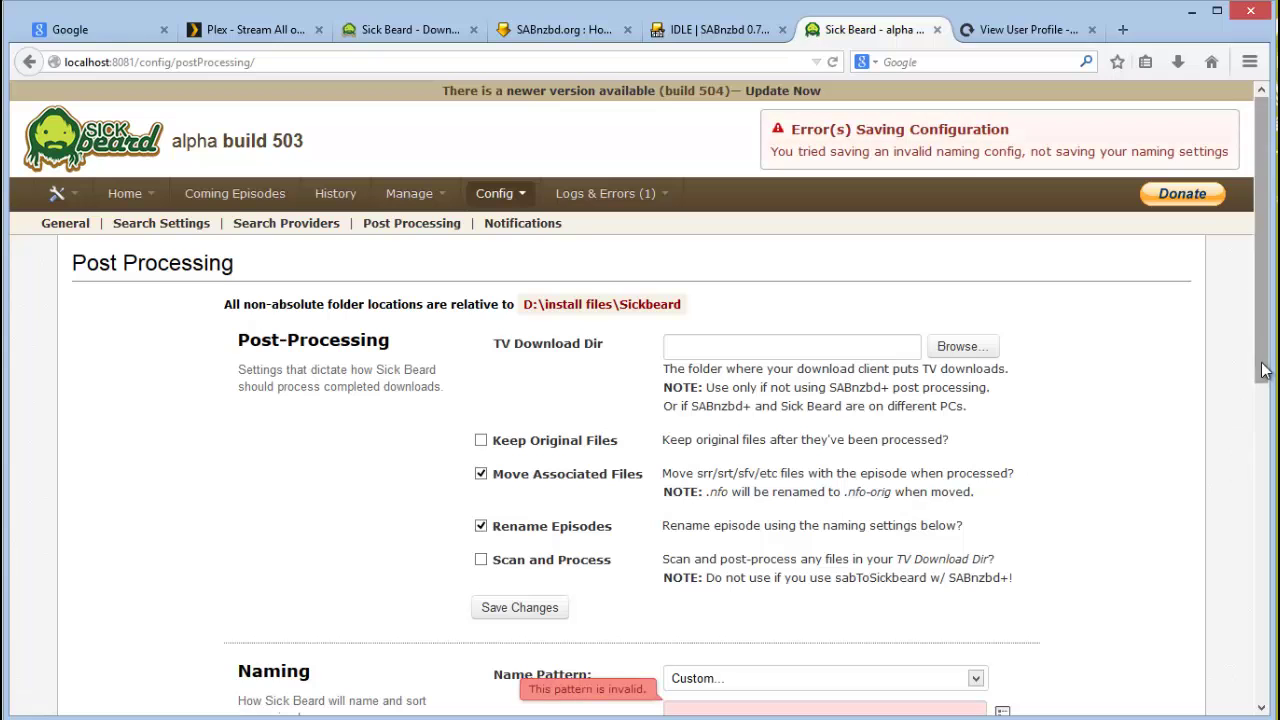
# Step: Choose 'S02E03 - Ep Name' as the episode Name Pattern, keeping the Repeat multi-episode style
pyautogui.scroll(-3, 1225, 460)
pyautogui.scroll(-1, 1232, 465)
pyautogui.scroll(4, 1229, 379)
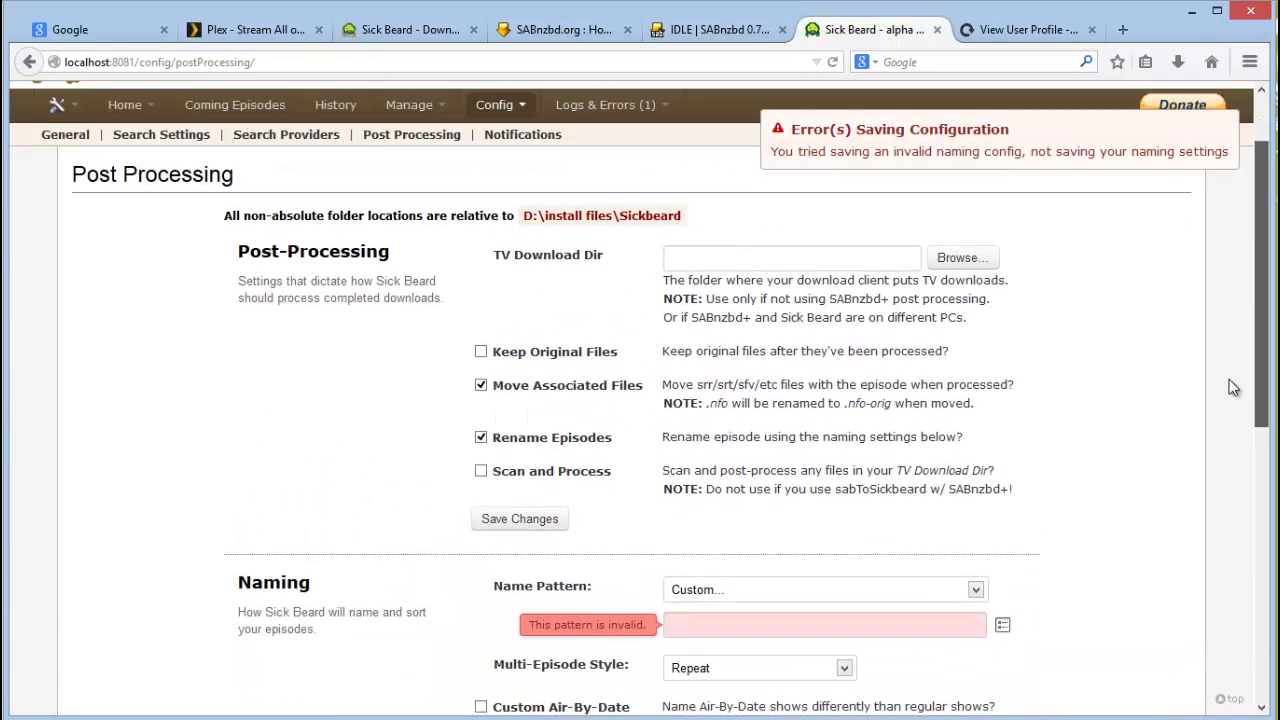
pyautogui.scroll(-3, 640, 400)
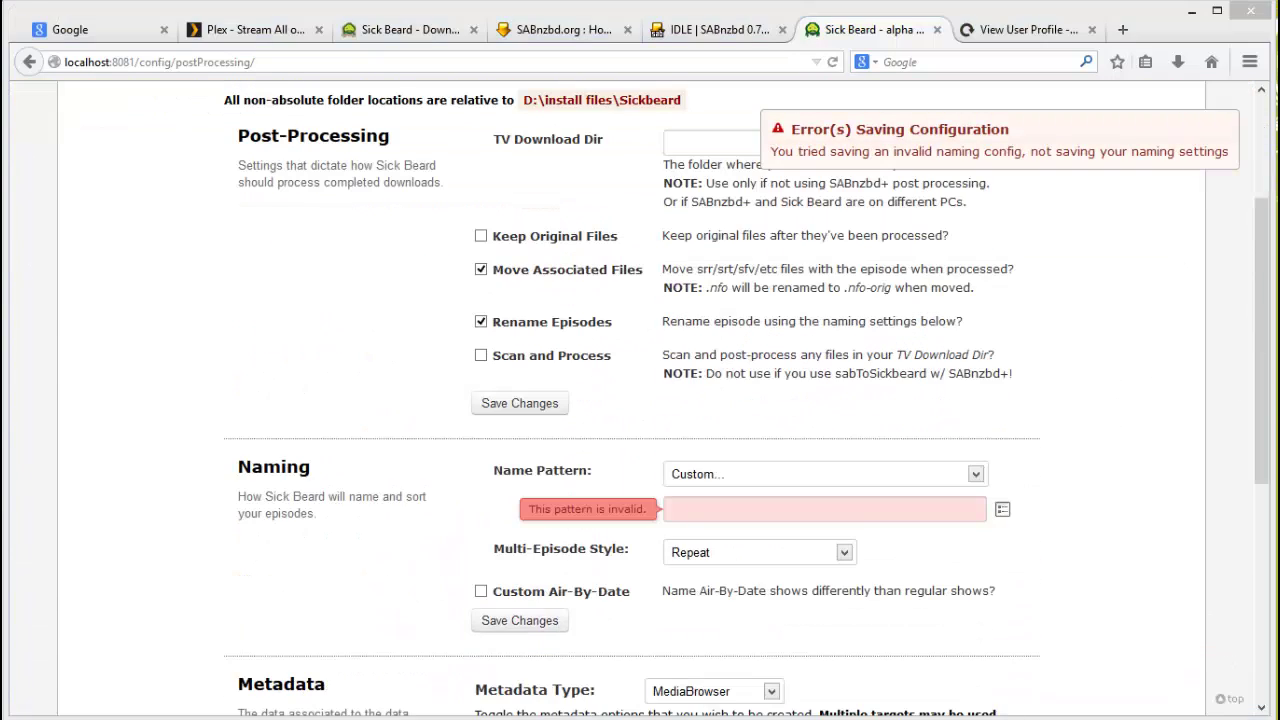
pyautogui.moveTo(1256, 442); pyautogui.dragTo(1263, 462)
pyautogui.scroll(-1, 1063, 414)
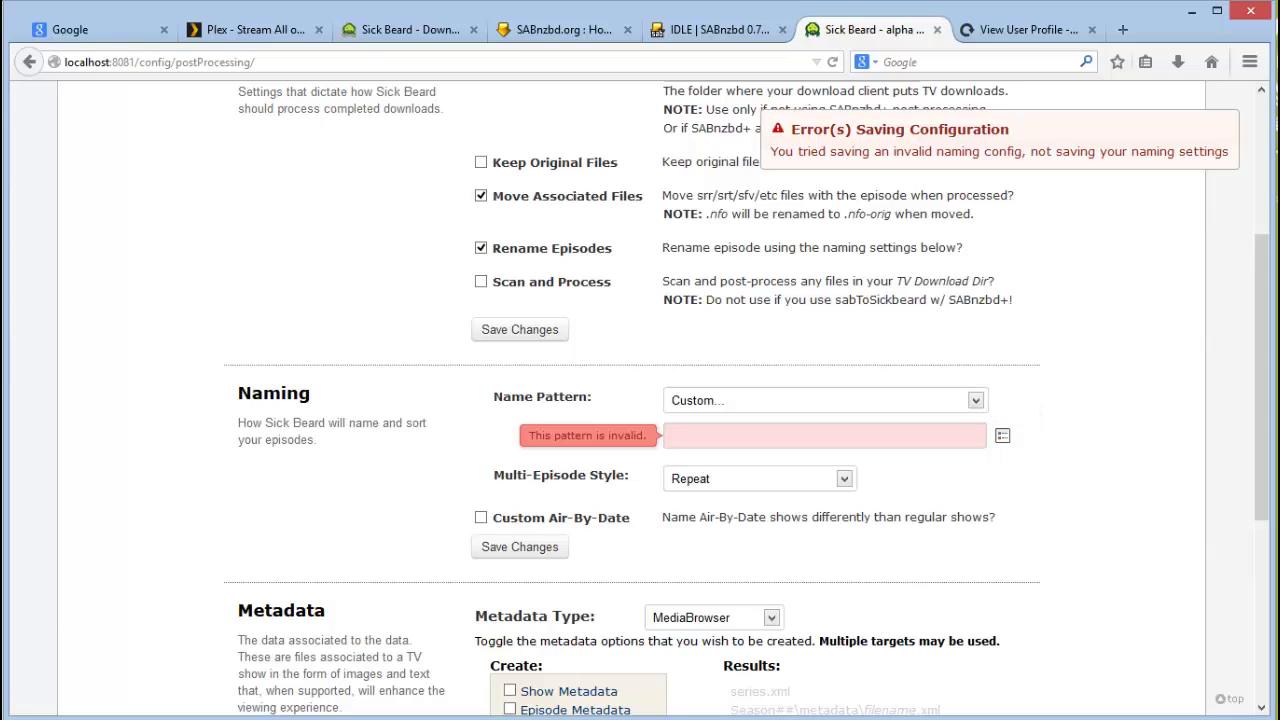
pyautogui.click(977, 401)
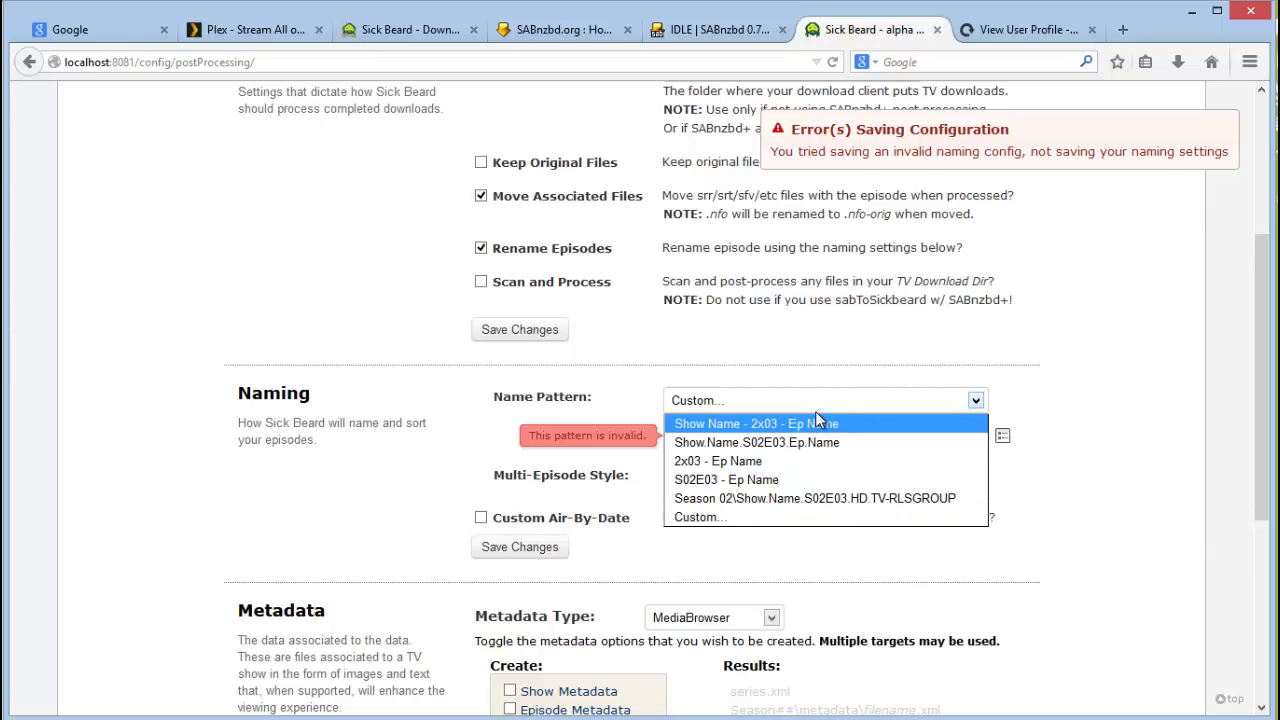
pyautogui.click(737, 480)
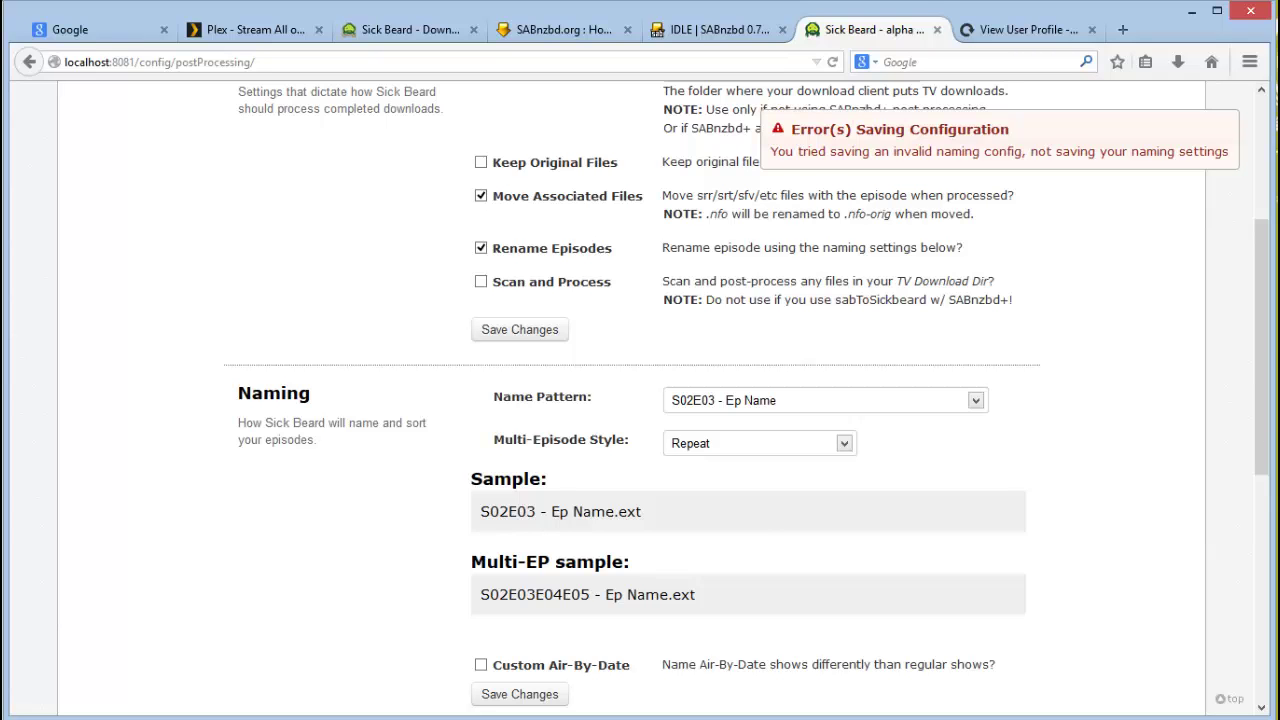
pyautogui.moveTo(1270, 340); pyautogui.dragTo(1272, 515)
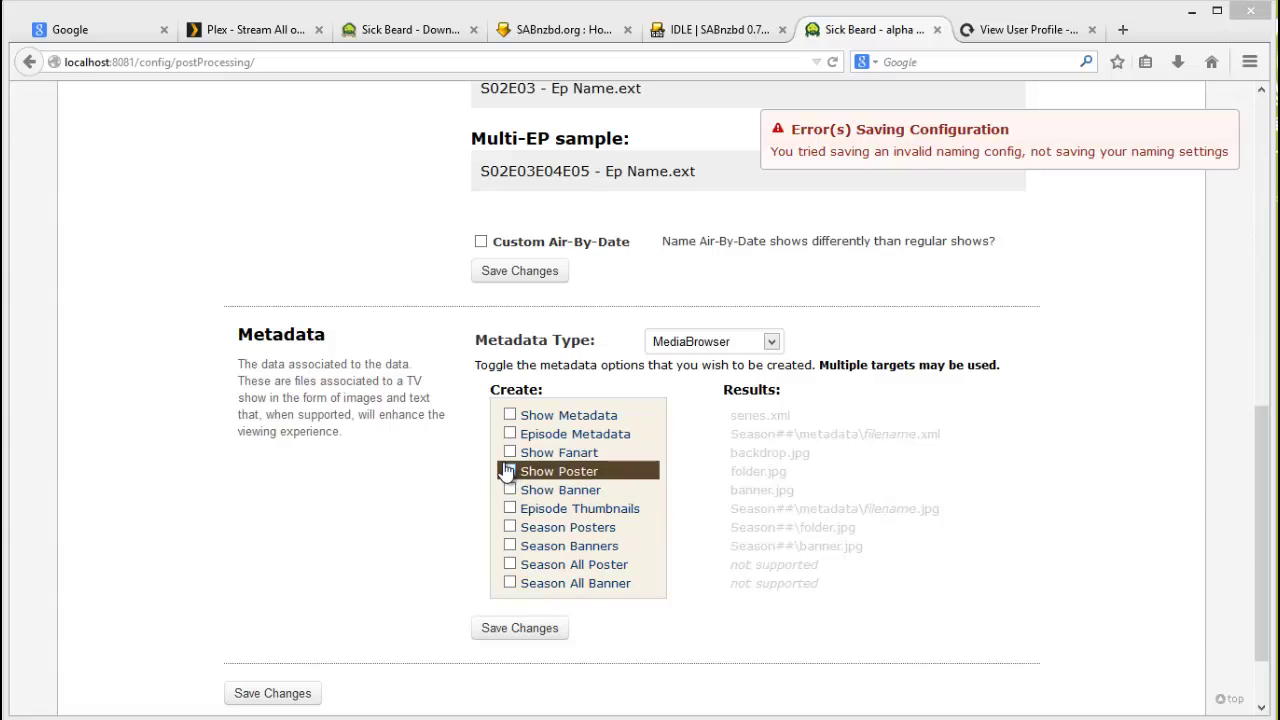
# Step: Enable Show Poster, Episode Metadata and Show Metadata for MediaBrowser, then save the changes
pyautogui.click(509, 471)
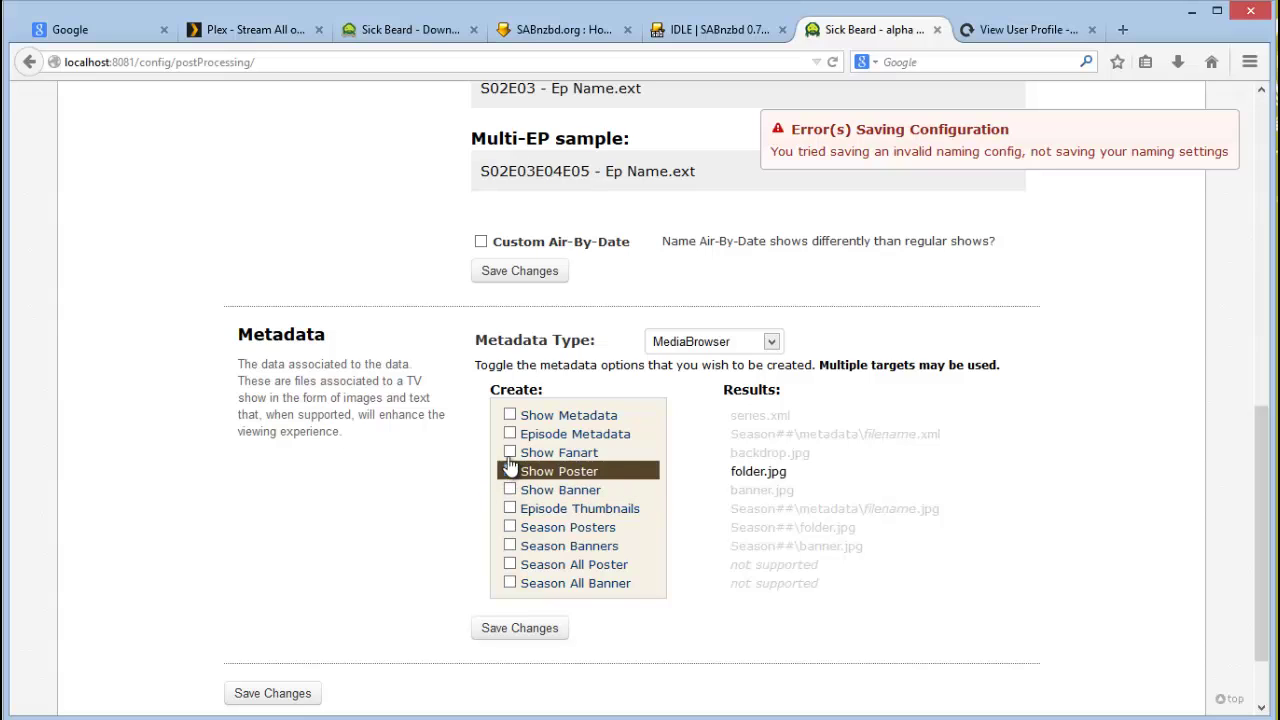
pyautogui.click(510, 436)
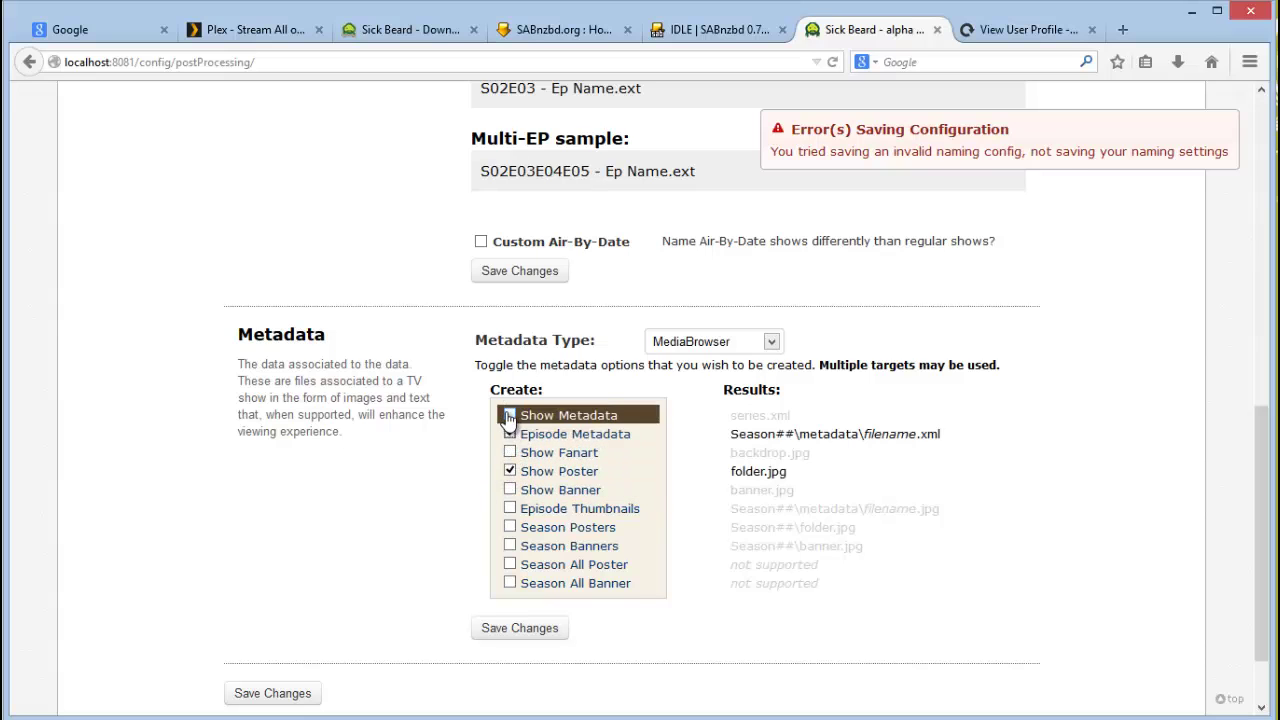
pyautogui.click(509, 415)
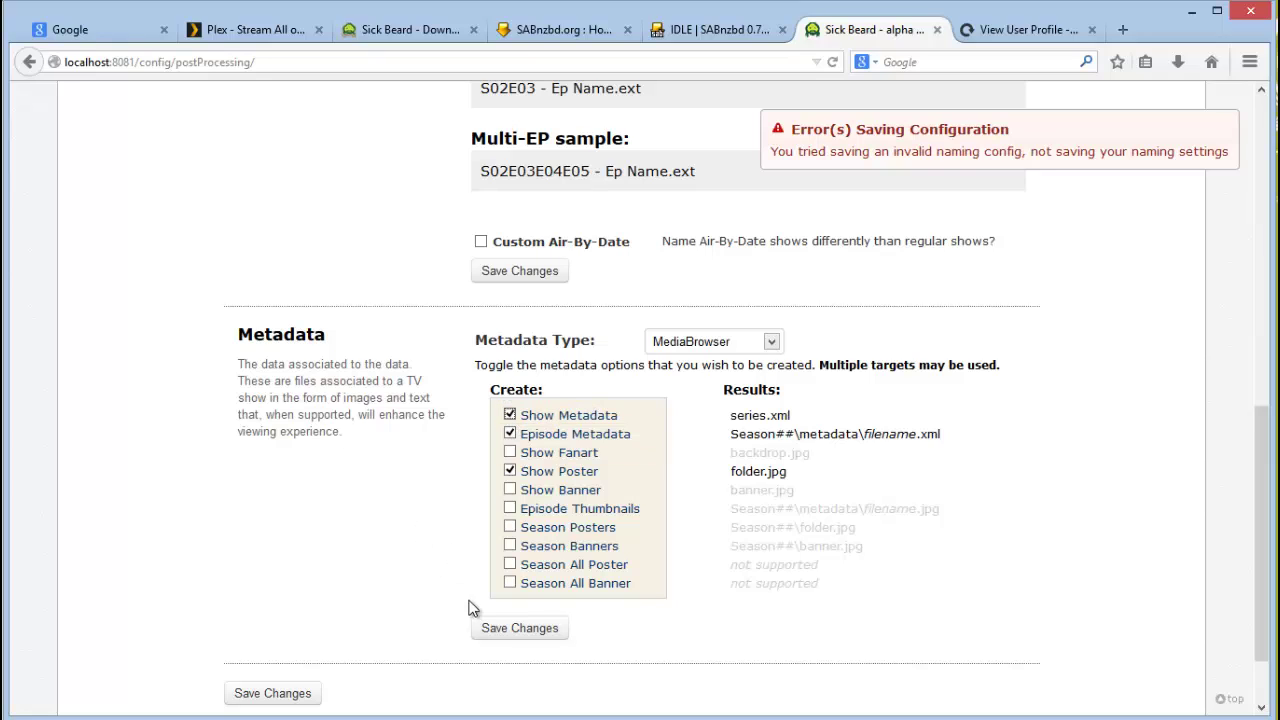
pyautogui.click(524, 630)
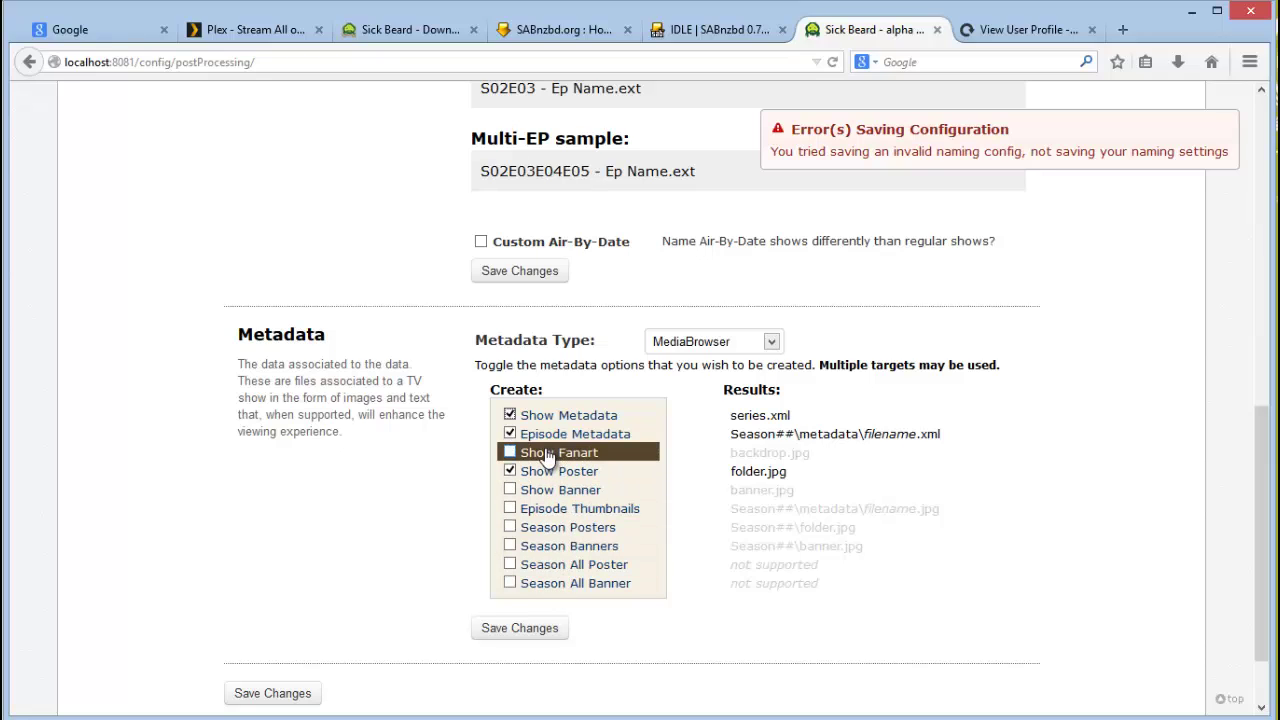
pyautogui.click(524, 632)
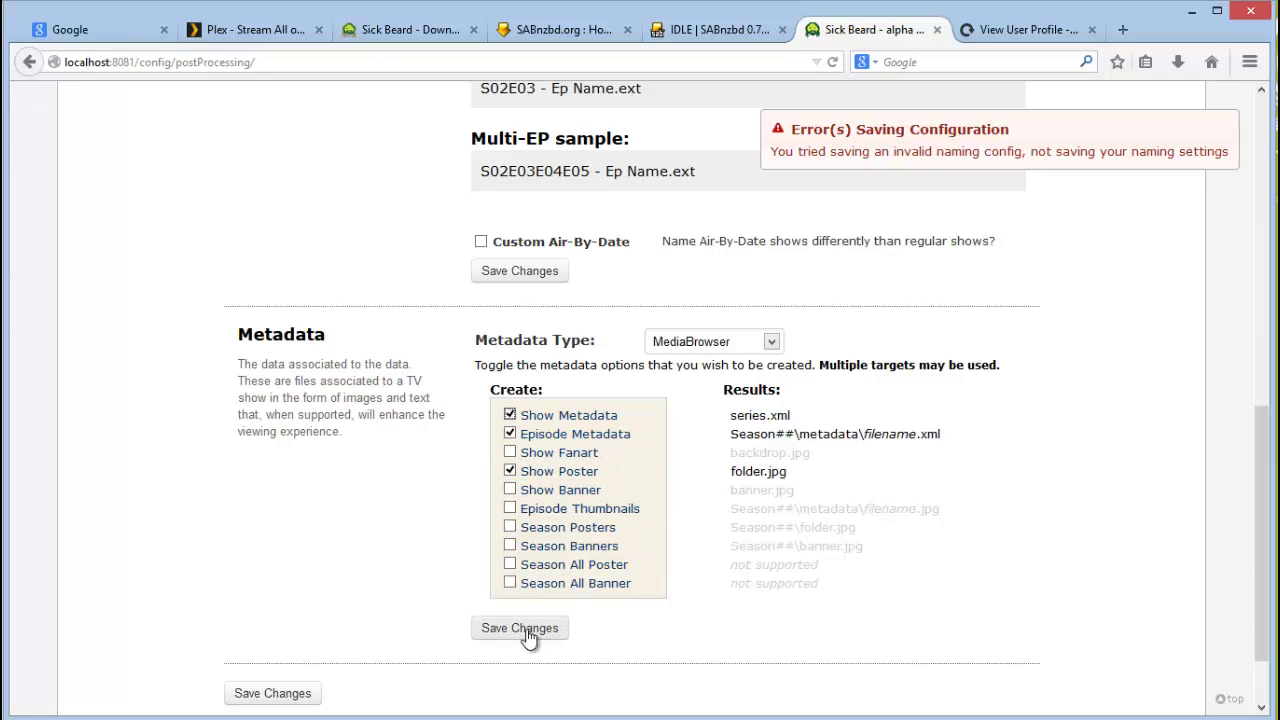
pyautogui.click(520, 632)
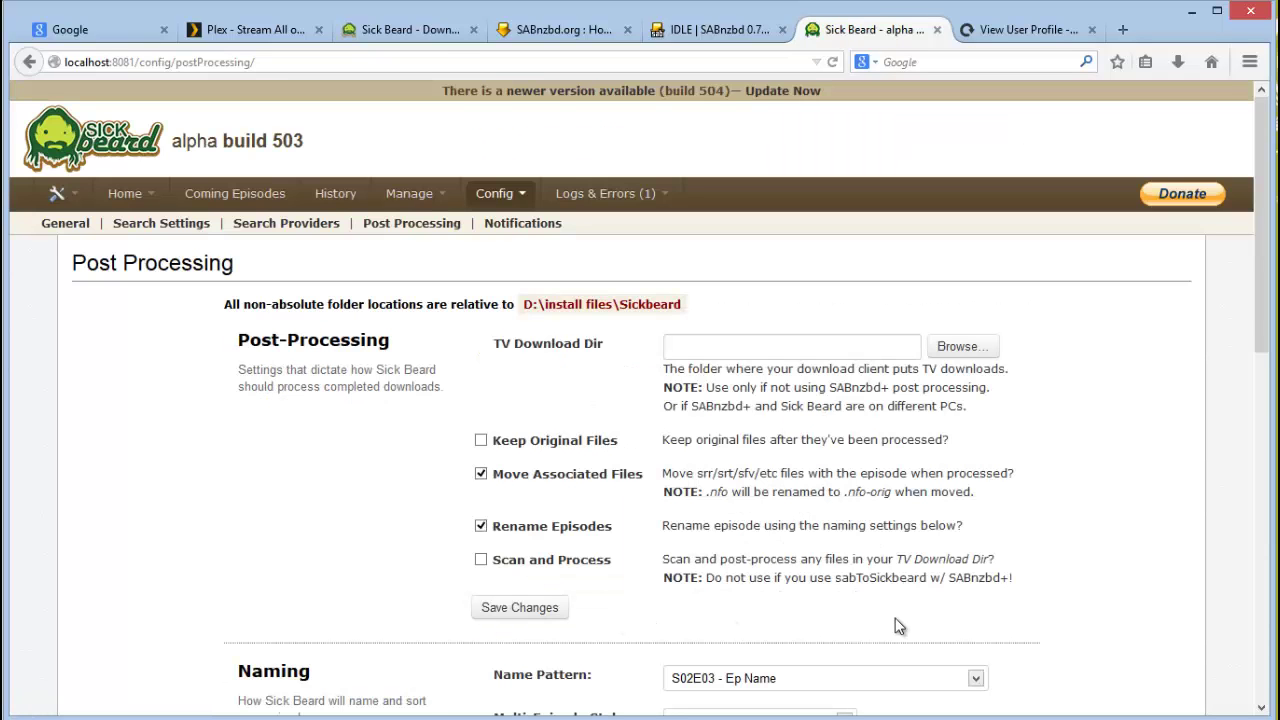